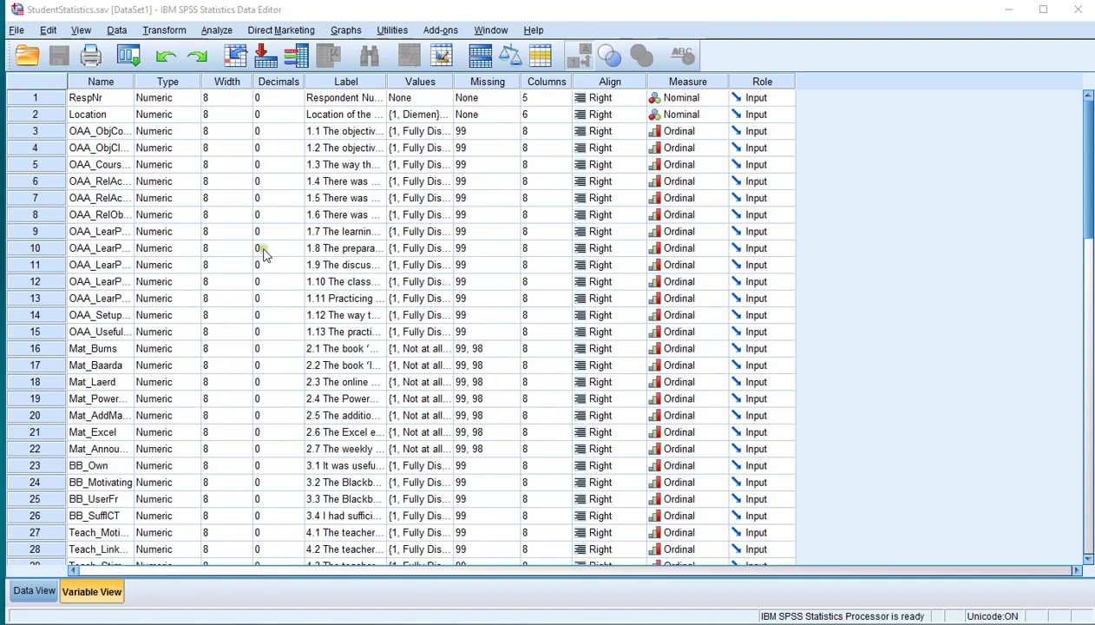
Select the Teach_ item labels and widen the Label column to fit their full question text
scroll(335, 289, "down", 3)
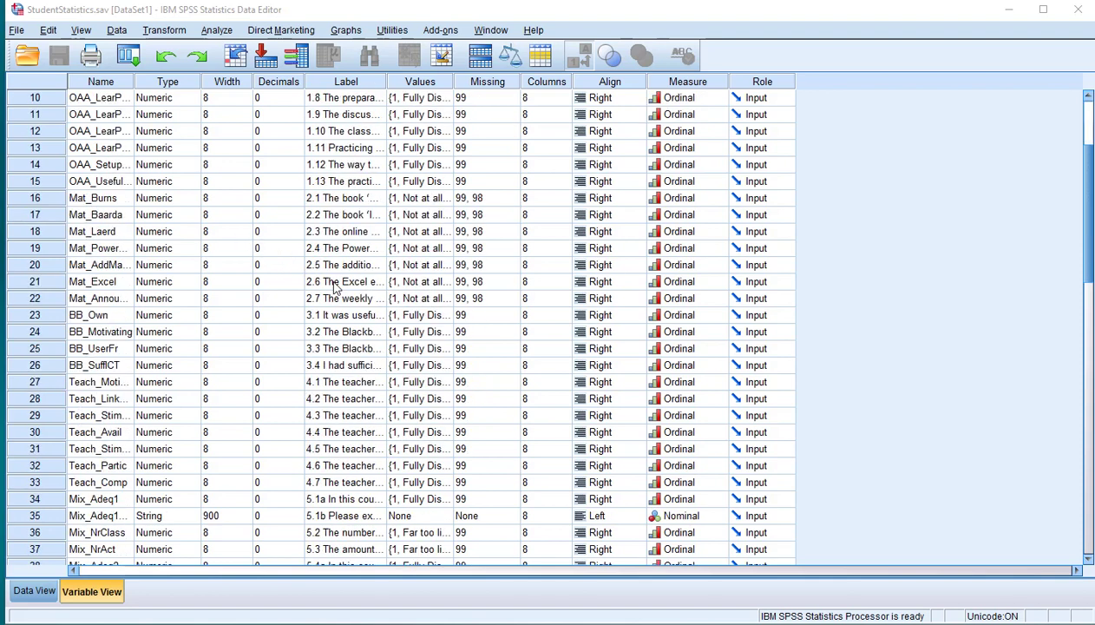
left_click_drag(354, 389, 355, 487)
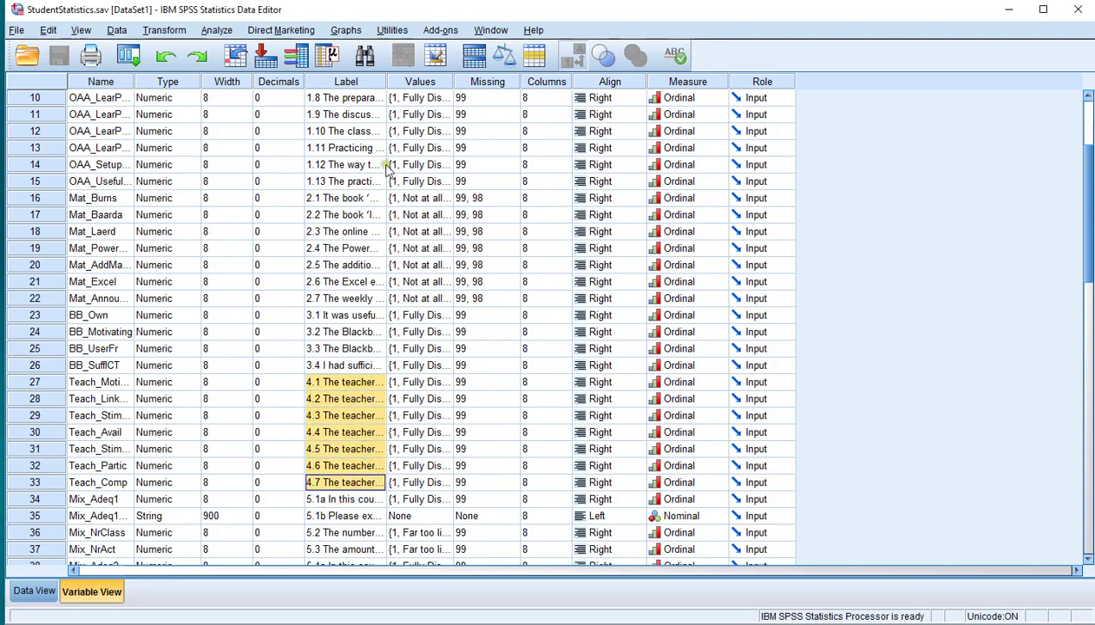
left_click_drag(387, 81, 467, 82)
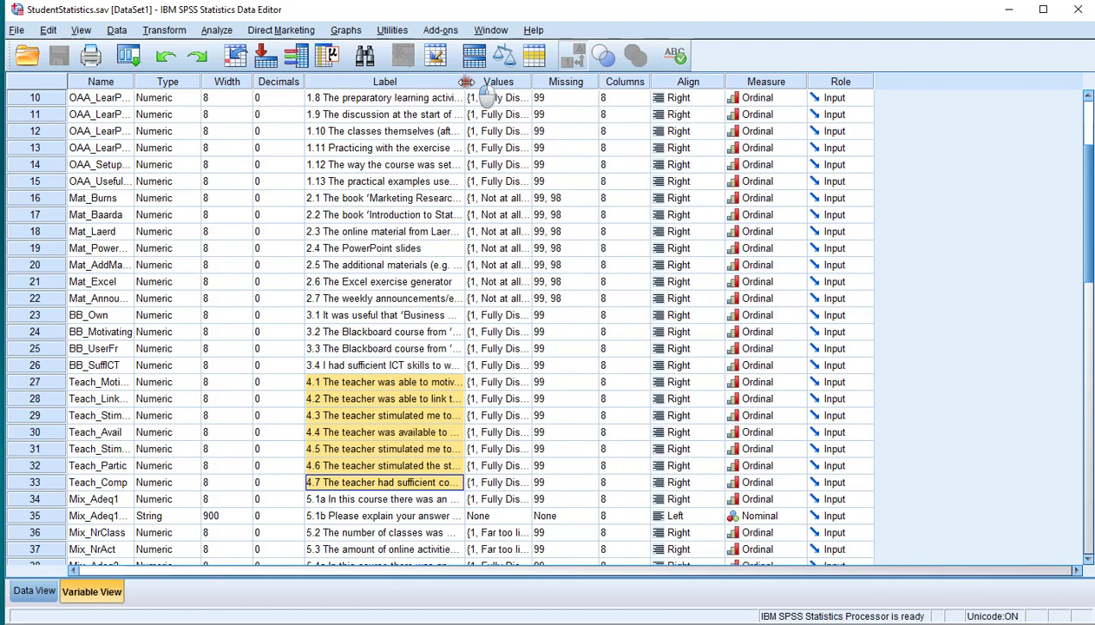
left_click(506, 386)
left_click(519, 383)
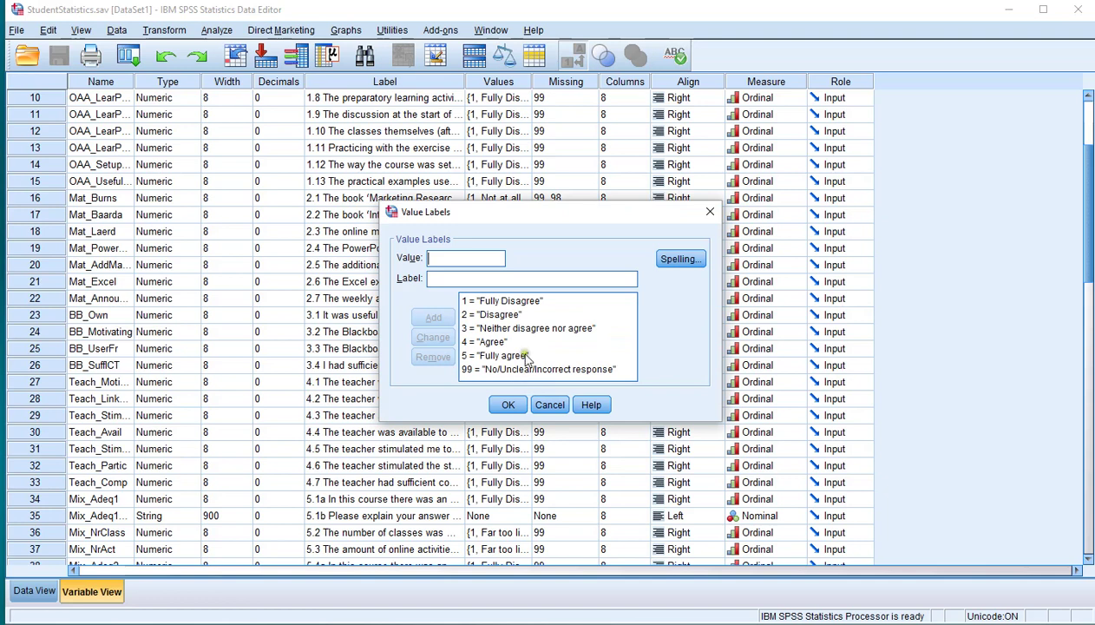
left_click(496, 306)
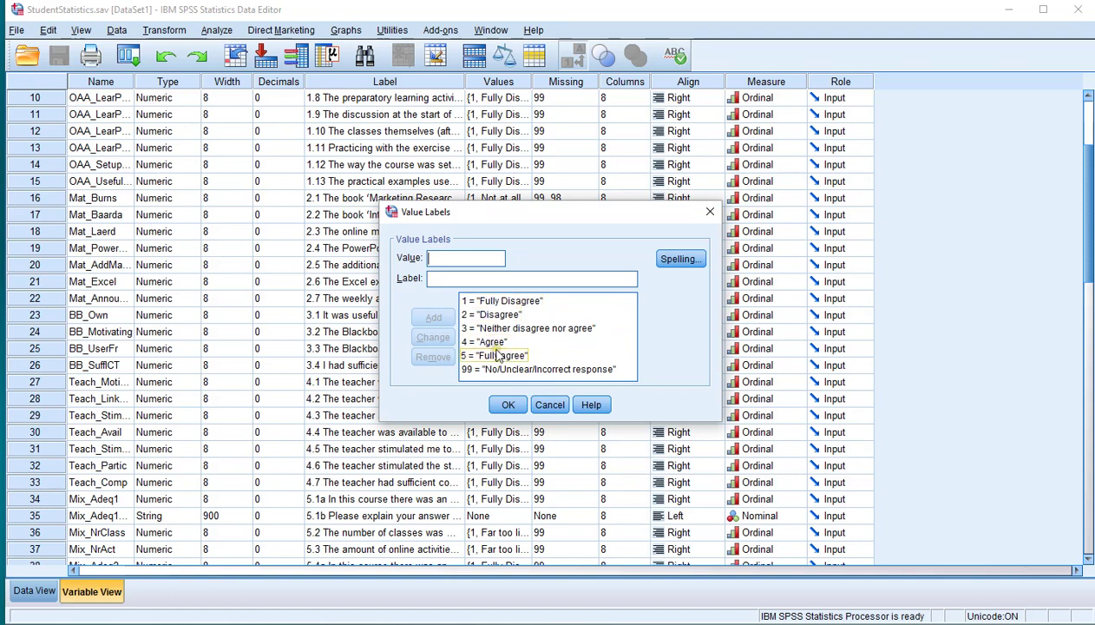
left_click(547, 405)
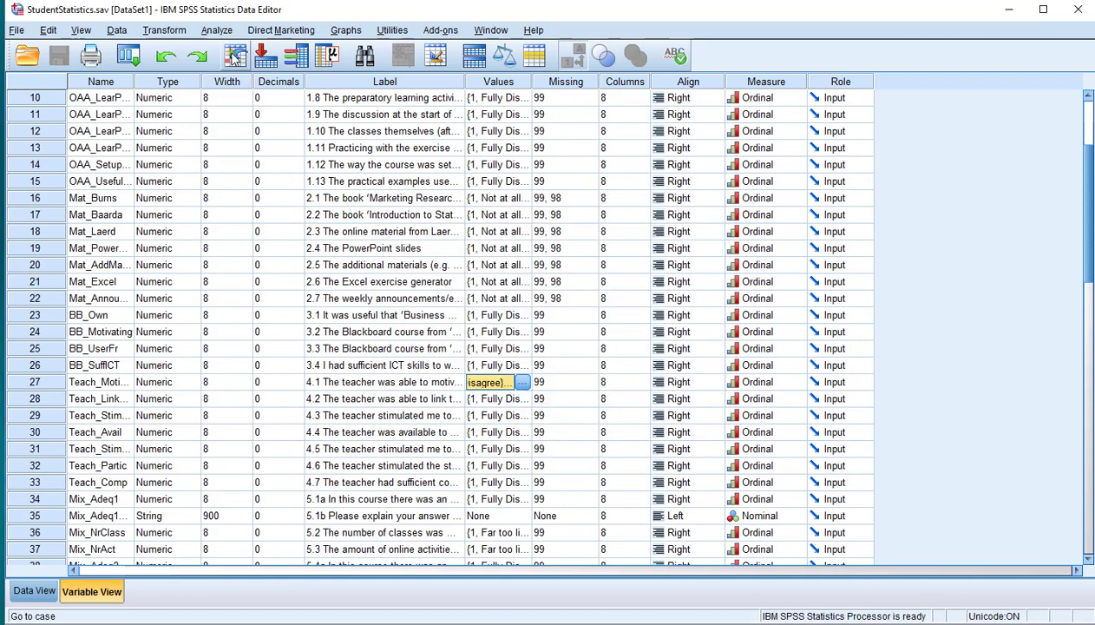
left_click(216, 30)
Dismiss the Analyze menu and launch the Restructure Data Wizard from the Data menu
mouse_move(242, 86)
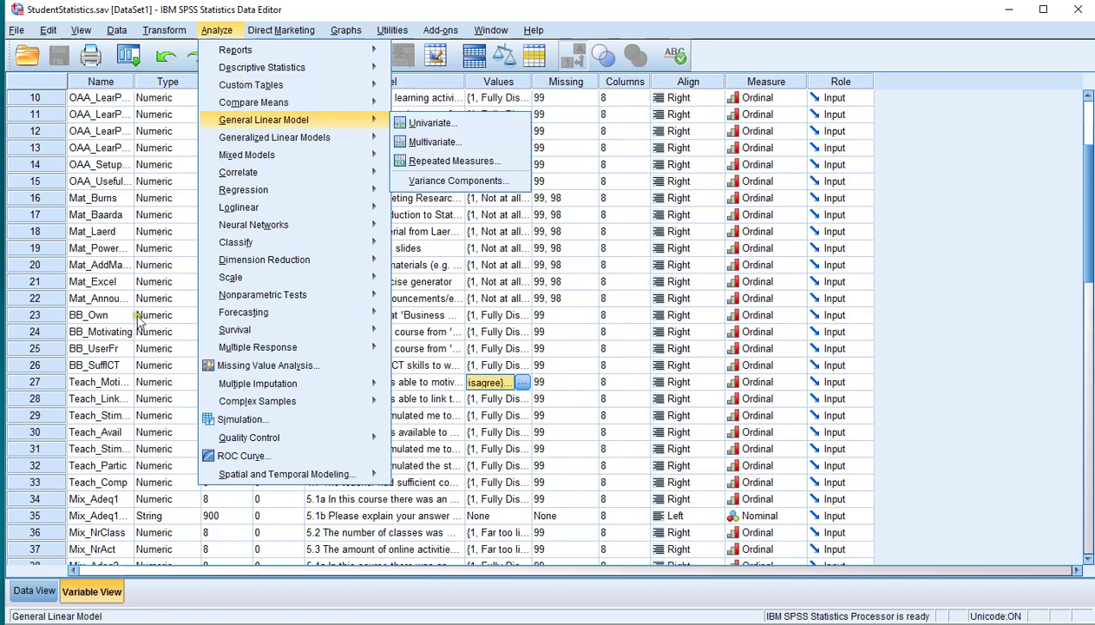
left_click(105, 382)
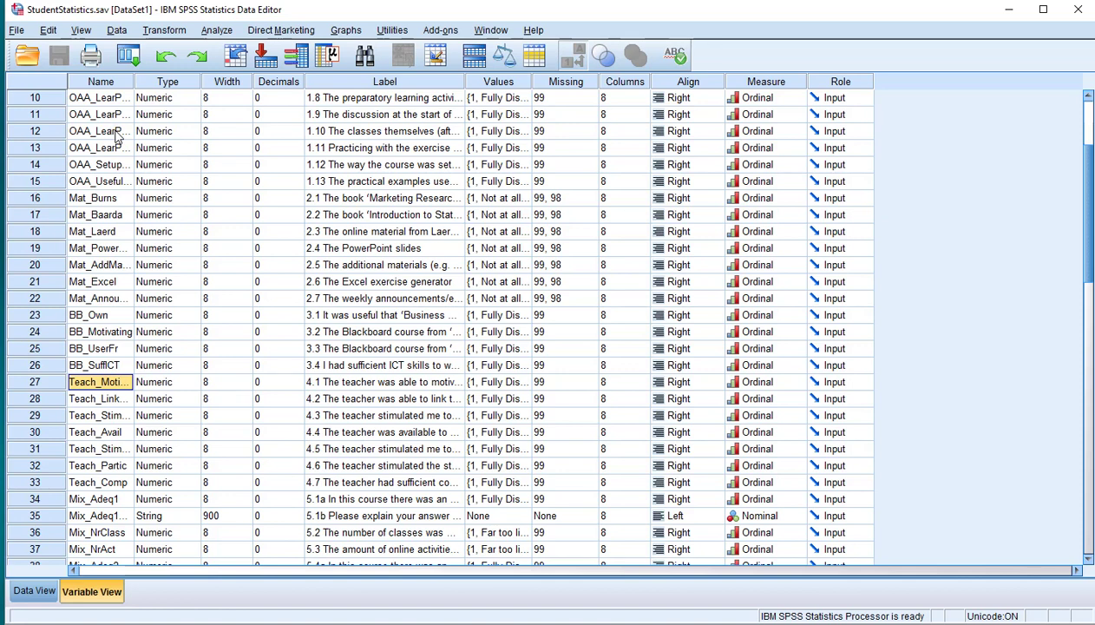
left_click(119, 30)
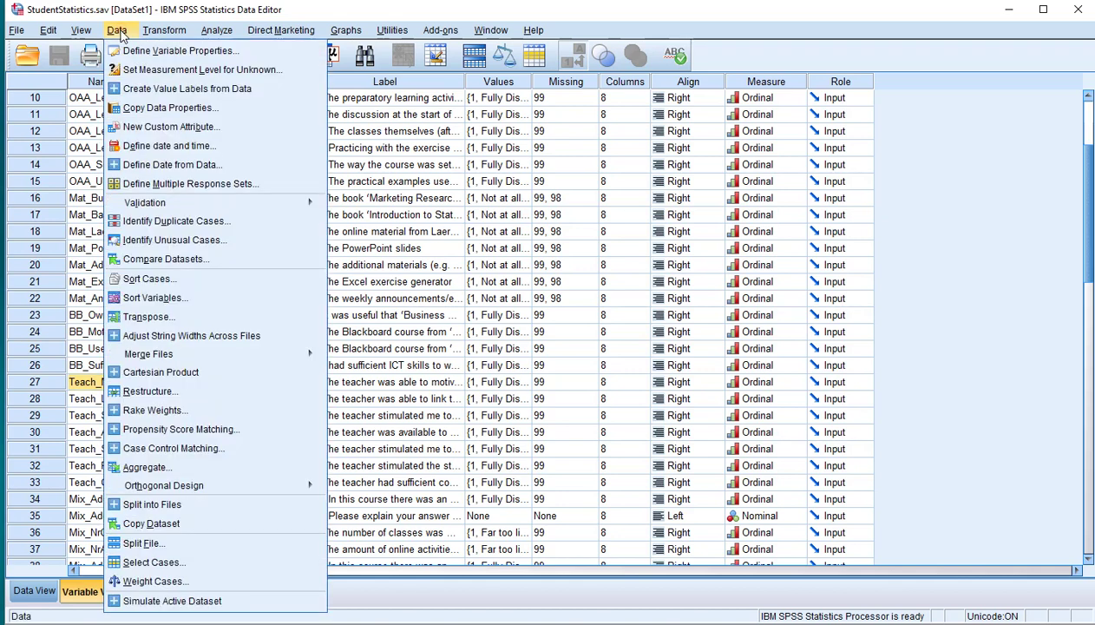
left_click(159, 396)
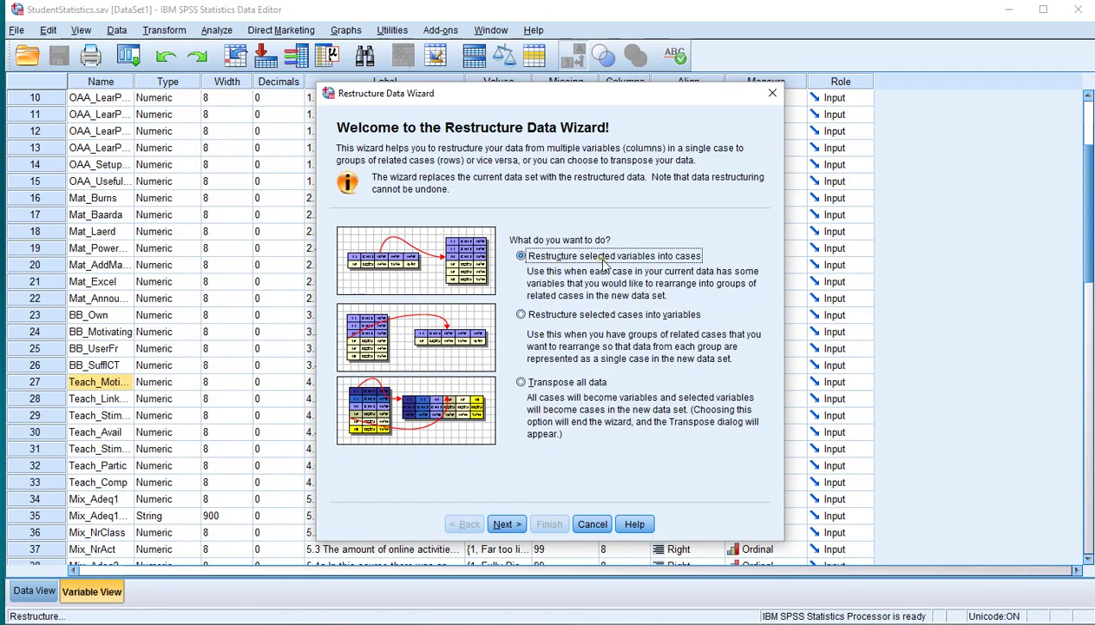
Keep restructuring variables into cases with a single variable group targeting trans1
left_click(506, 524)
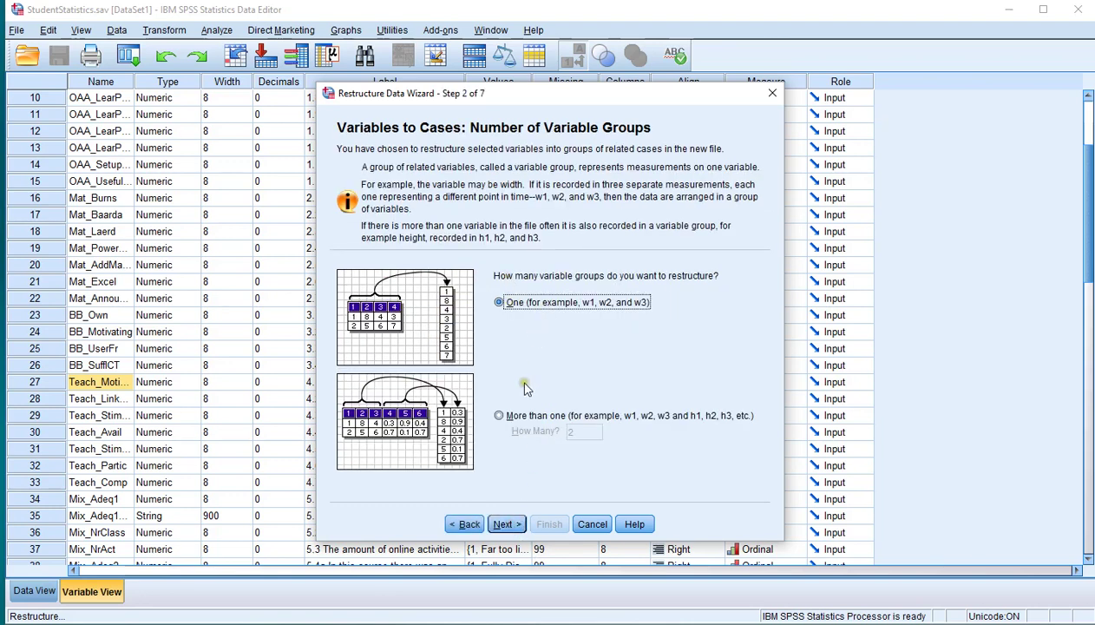
left_click(504, 523)
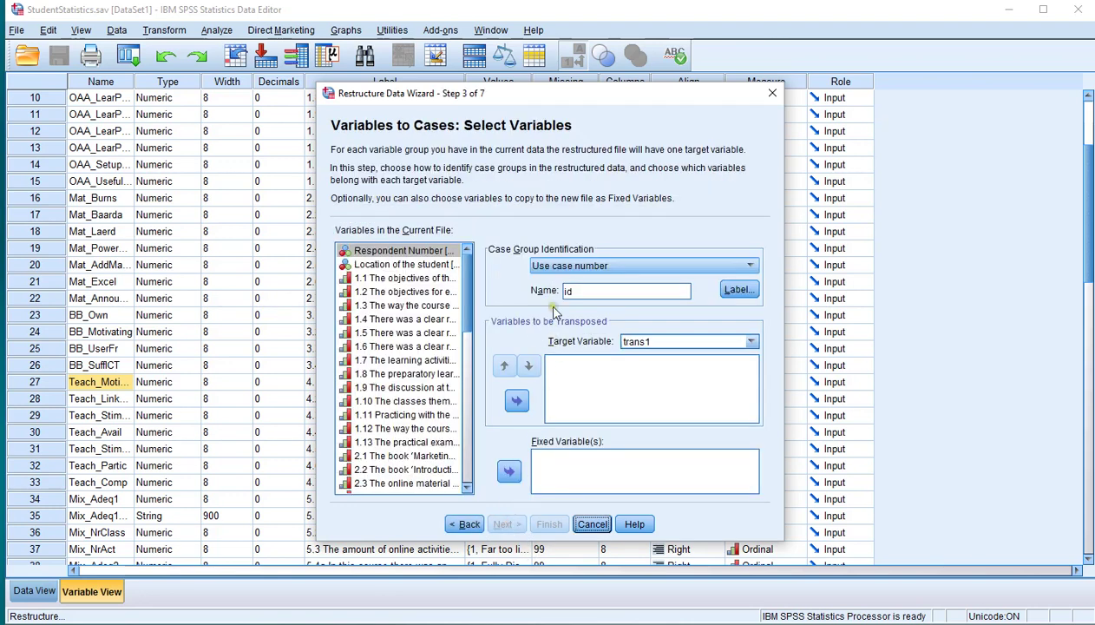
left_click_drag(679, 345, 620, 347)
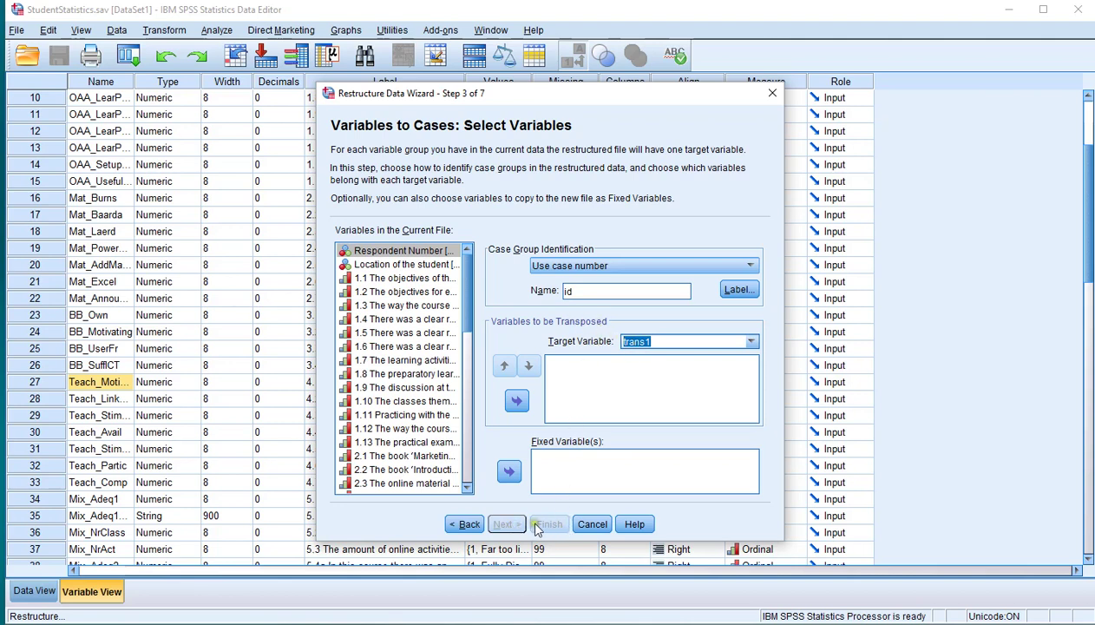
Move teacher items 4.1–4.7 into Variables to be Transposed and continue
left_click_drag(467, 289, 466, 359)
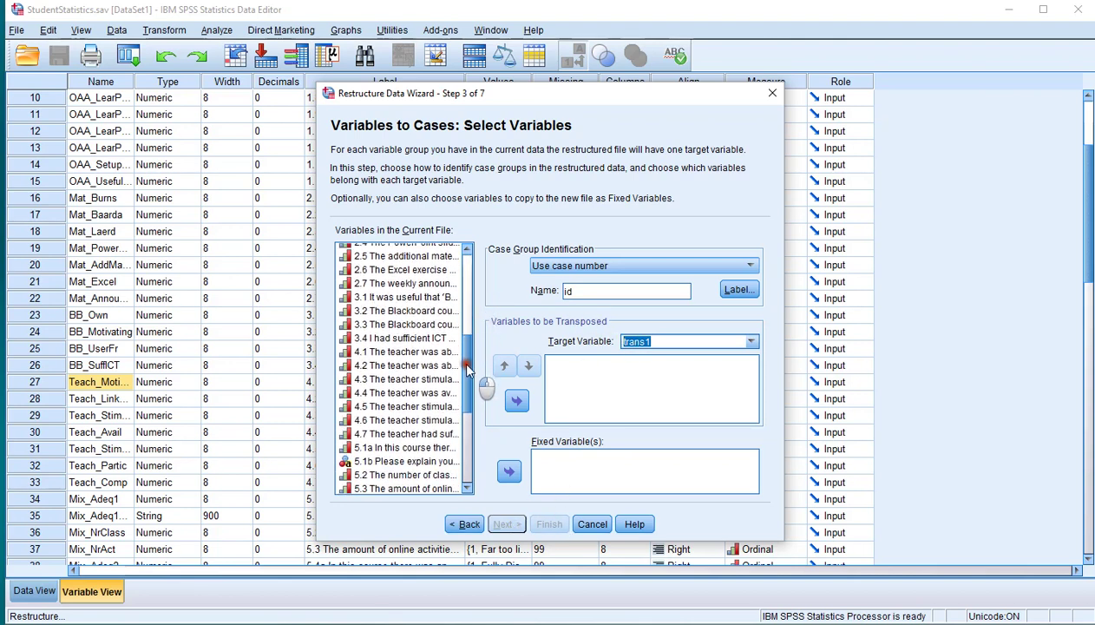
left_click(411, 350)
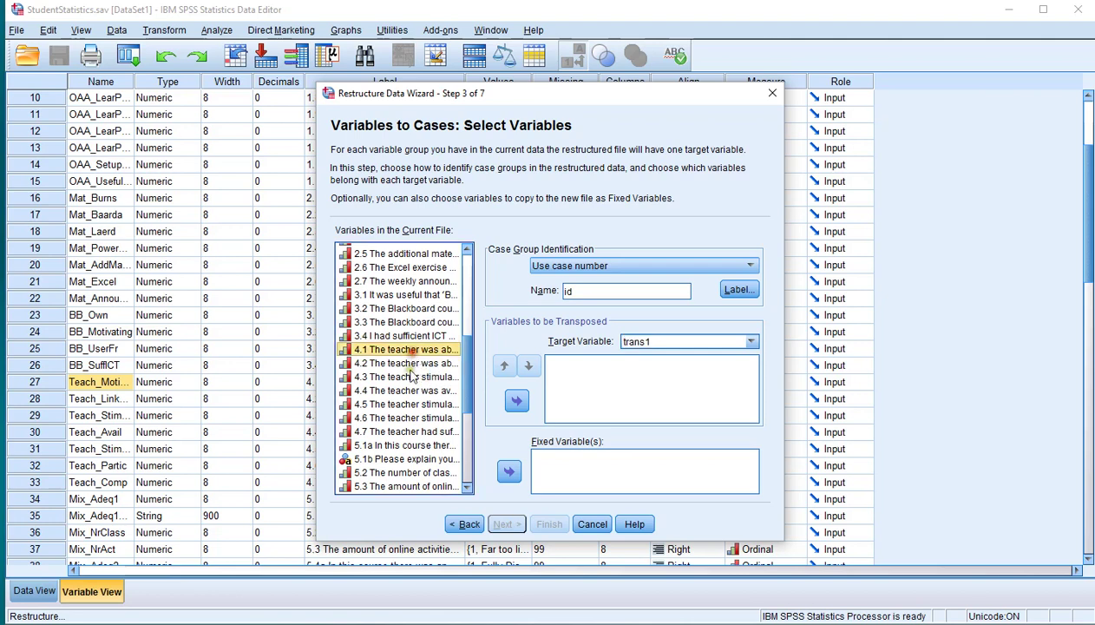
left_click(412, 431, "shift")
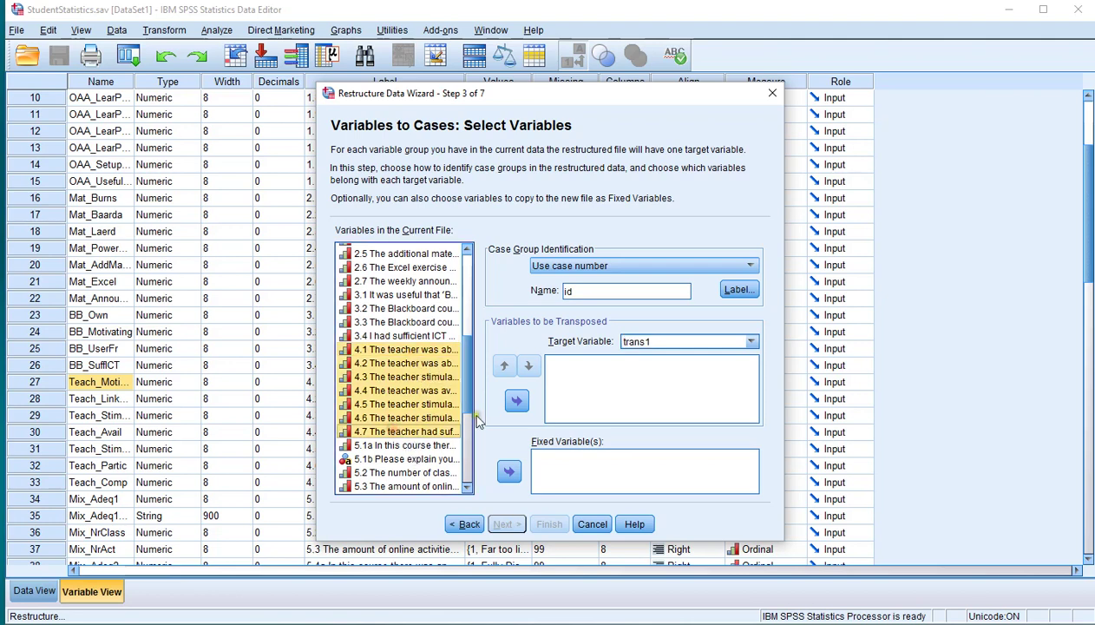
left_click(516, 401)
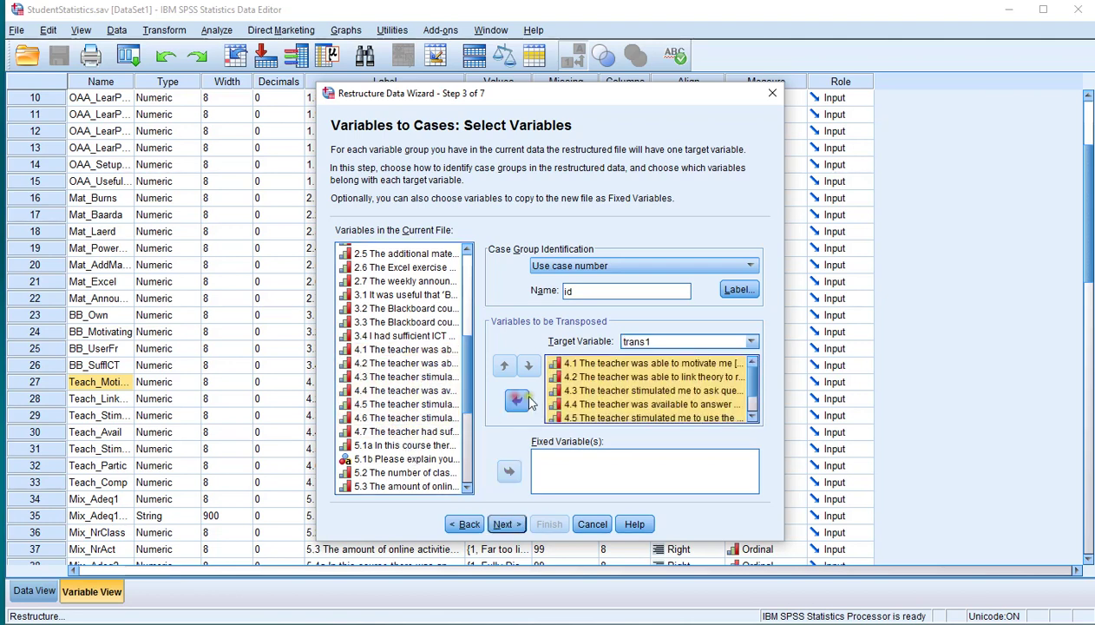
left_click(507, 524)
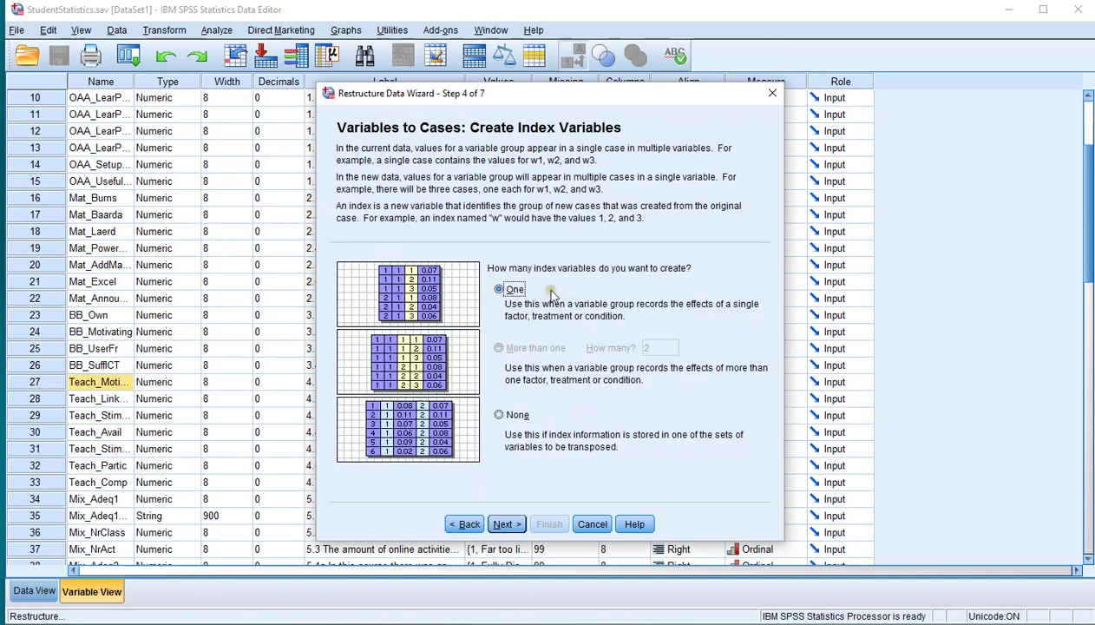
Use variable names as Index1 values and finish the restructure with default options
left_click(507, 525)
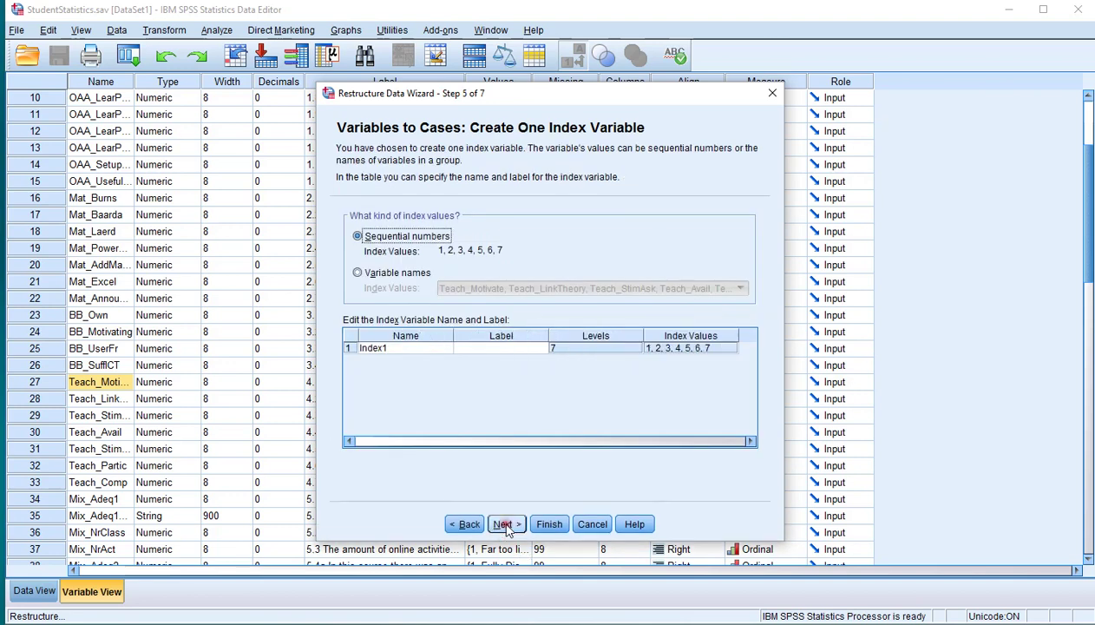
left_click(387, 275)
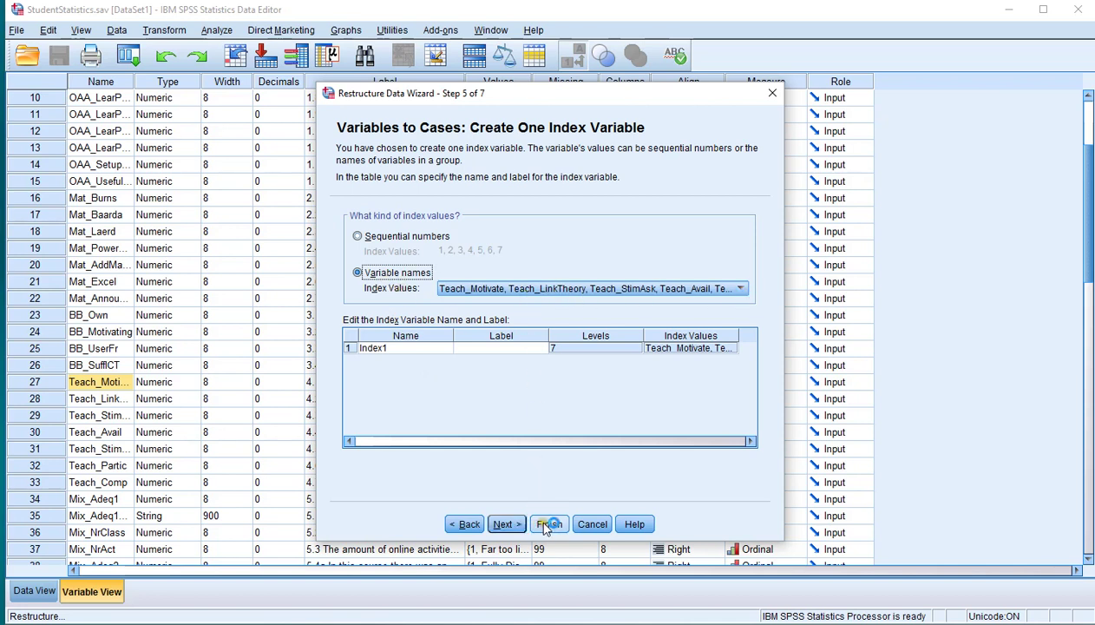
left_click(506, 524)
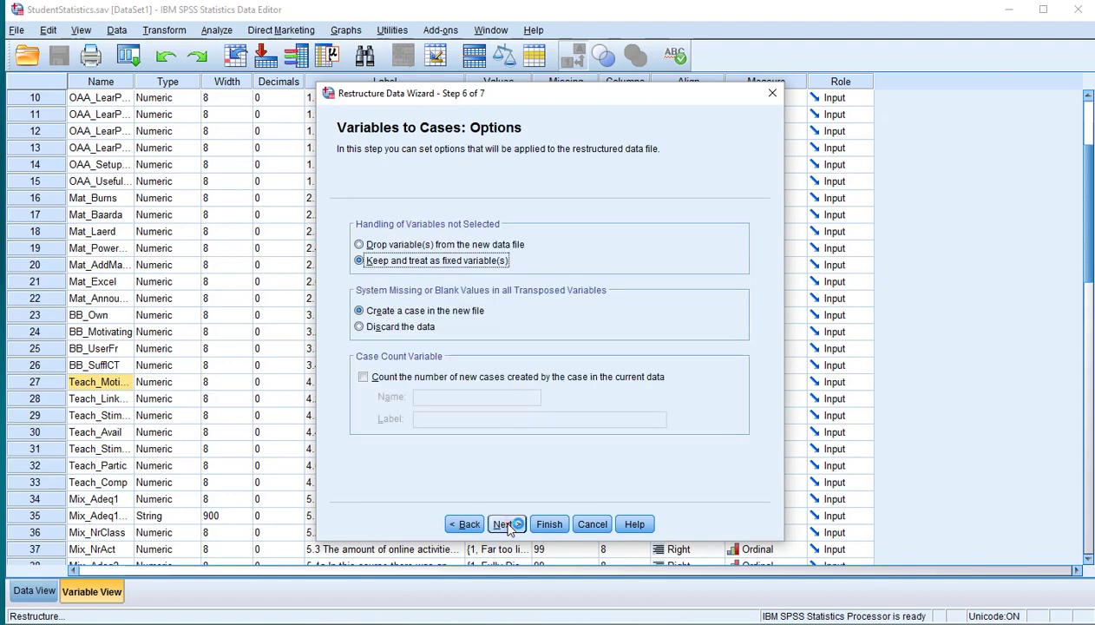
left_click(507, 524)
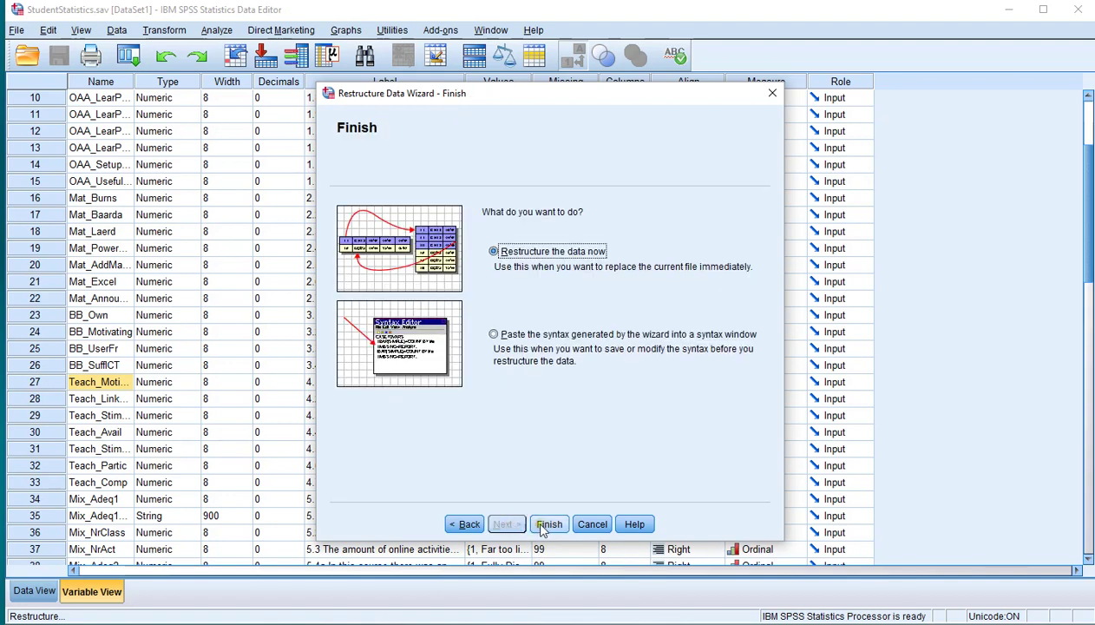
left_click(547, 526)
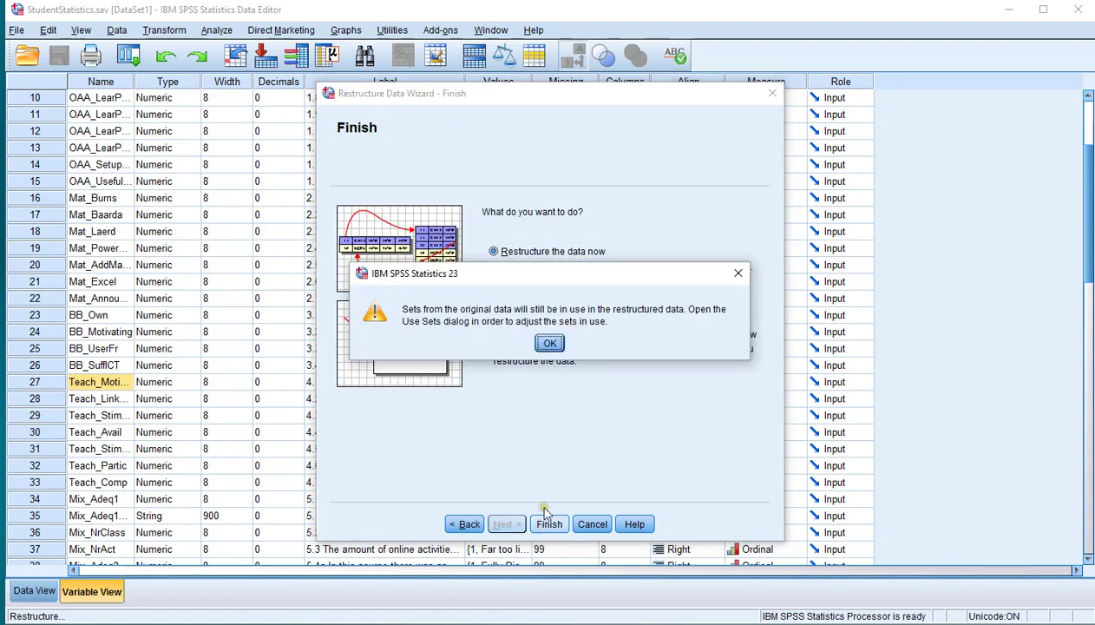
left_click(549, 345)
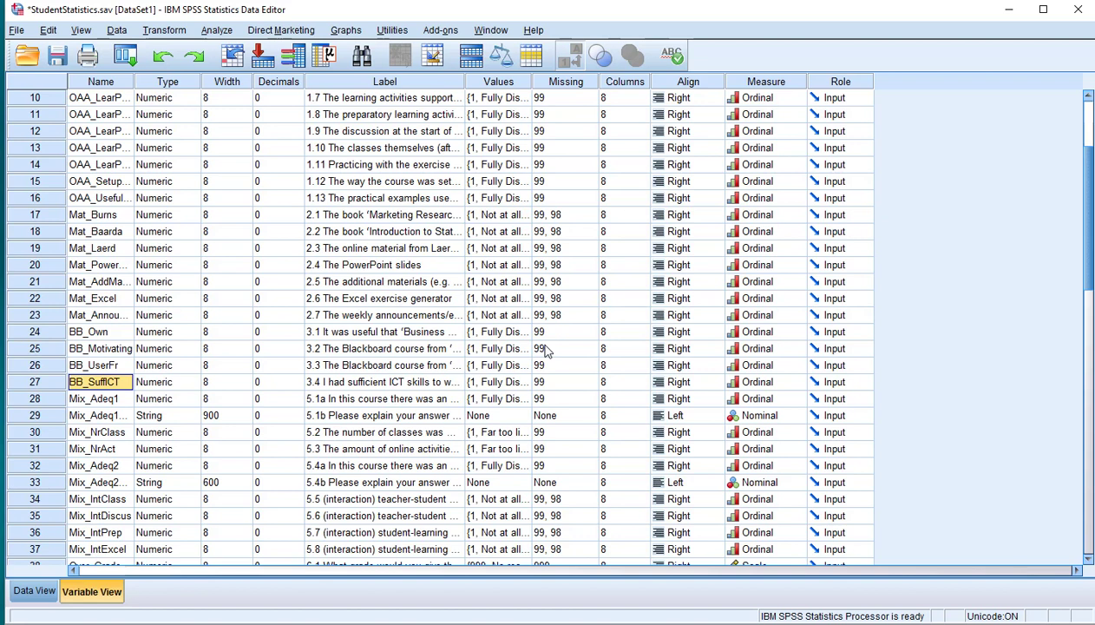
left_click(17, 31)
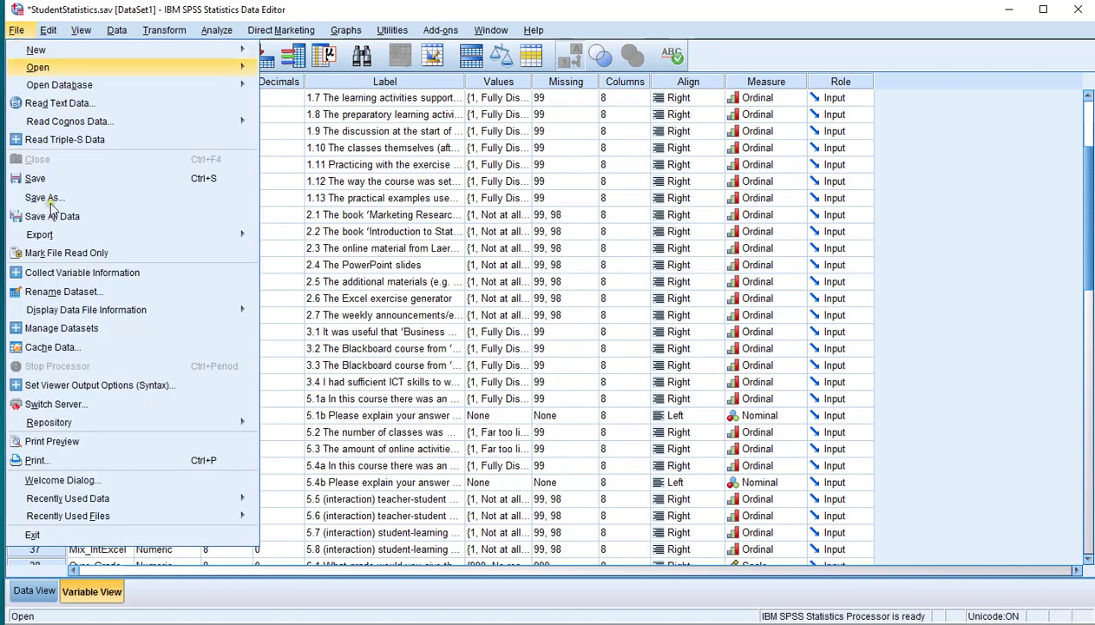
left_click(379, 217)
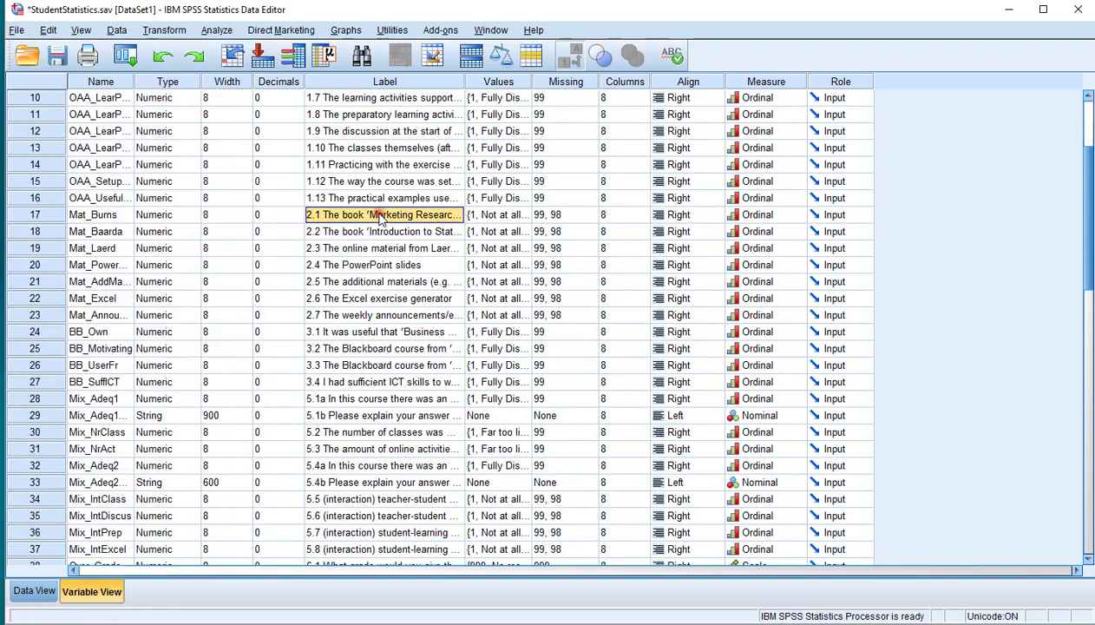
left_click(42, 592)
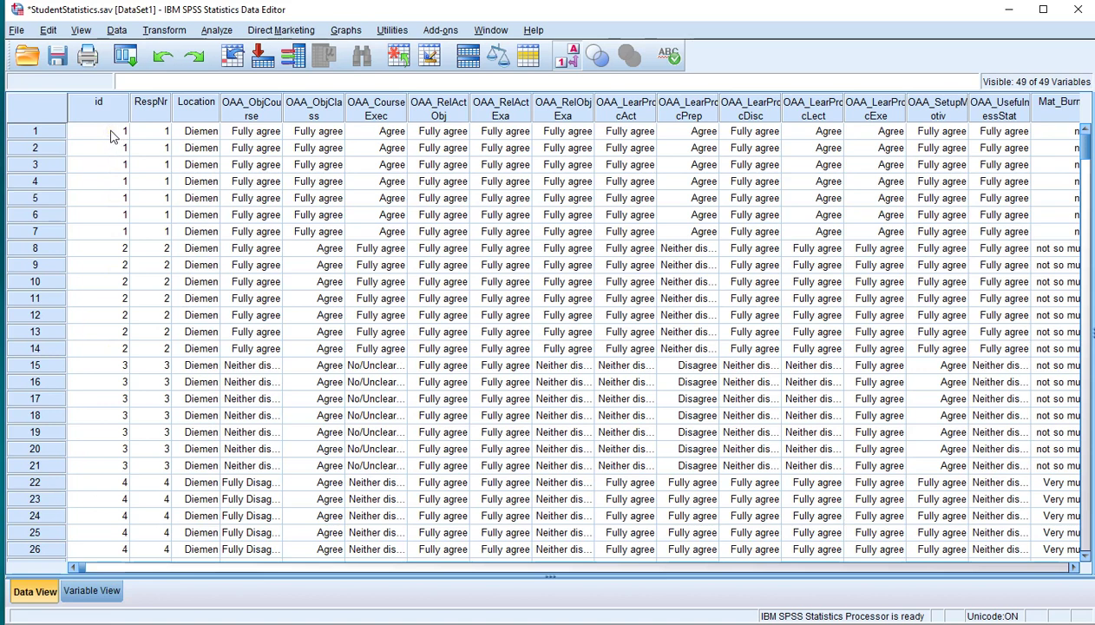
left_click_drag(110, 137, 109, 236)
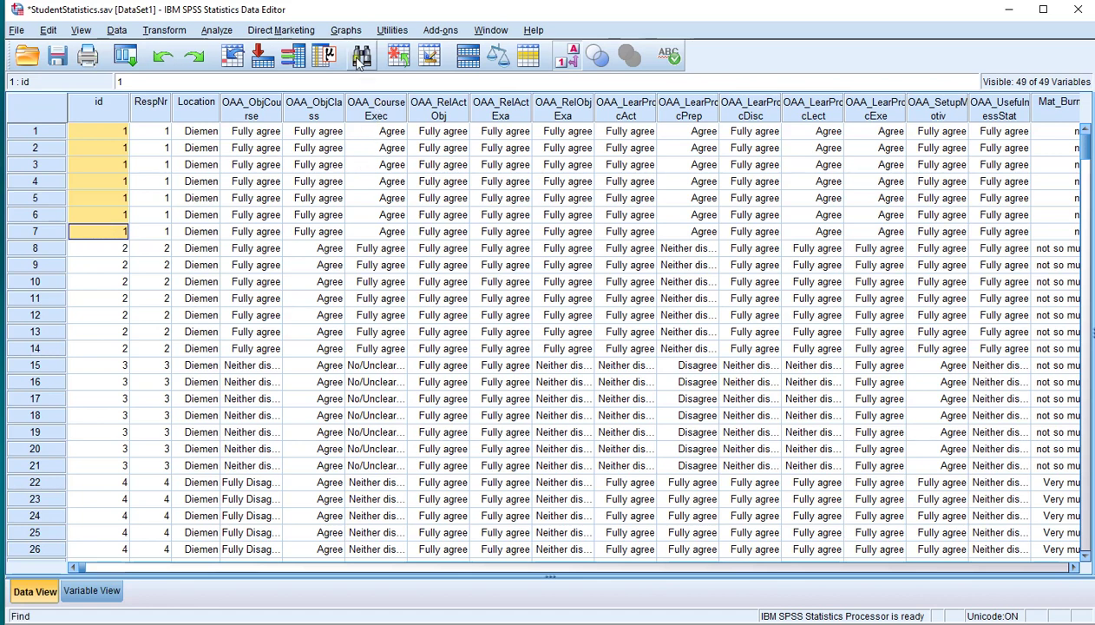
left_click(91, 590)
scroll(215, 432, "down", 6)
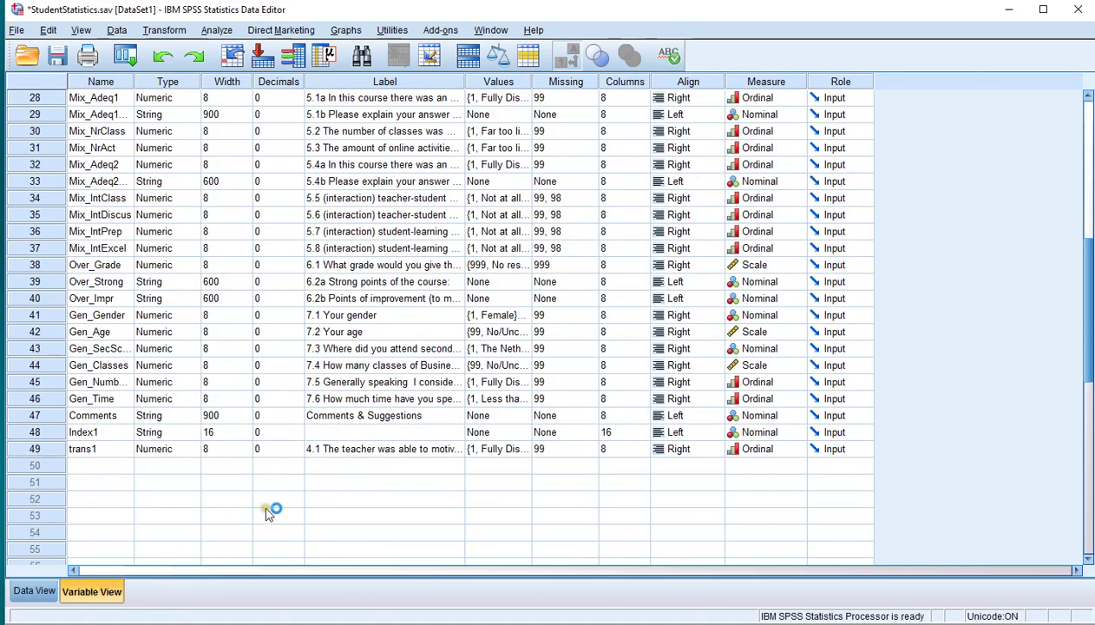
Change trans1's label to 'teacher items' in Variable View
left_click(350, 453)
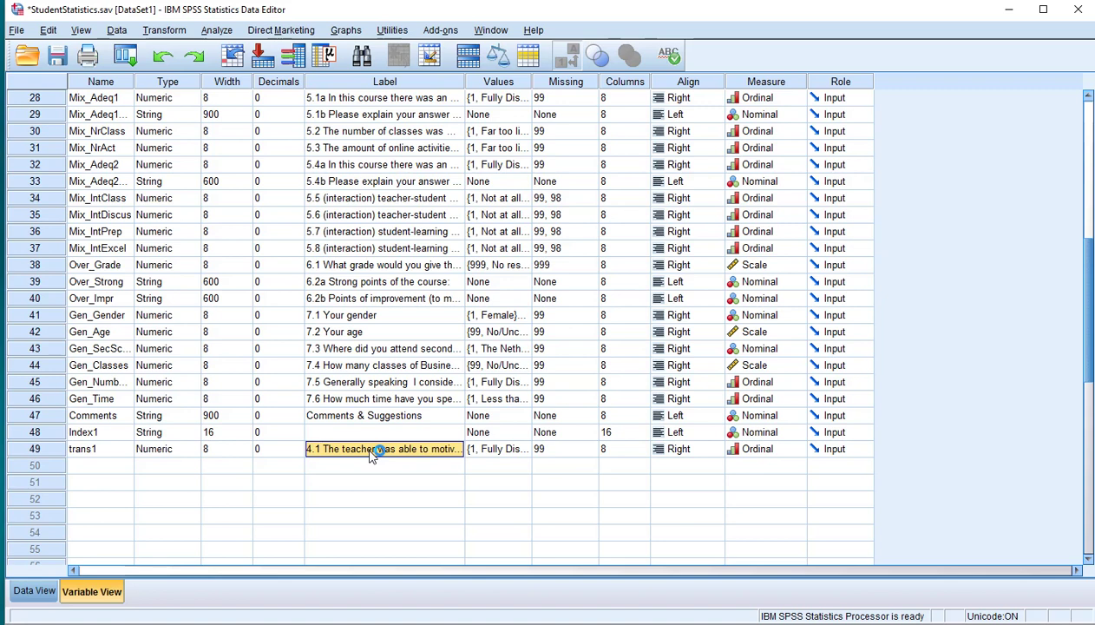
type("teacher items")
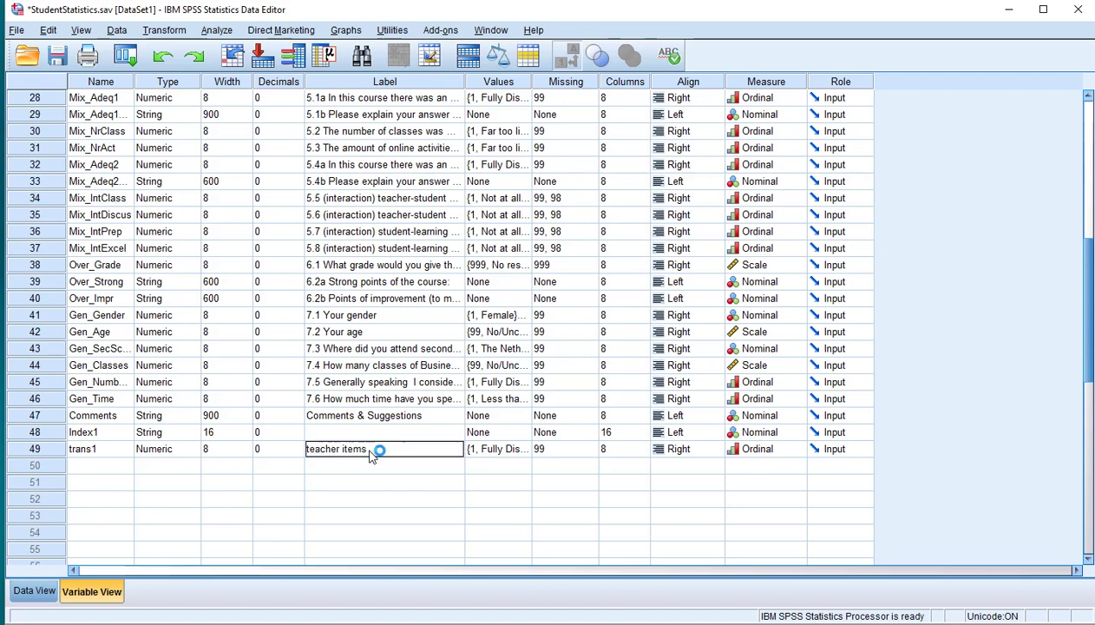
key("Return")
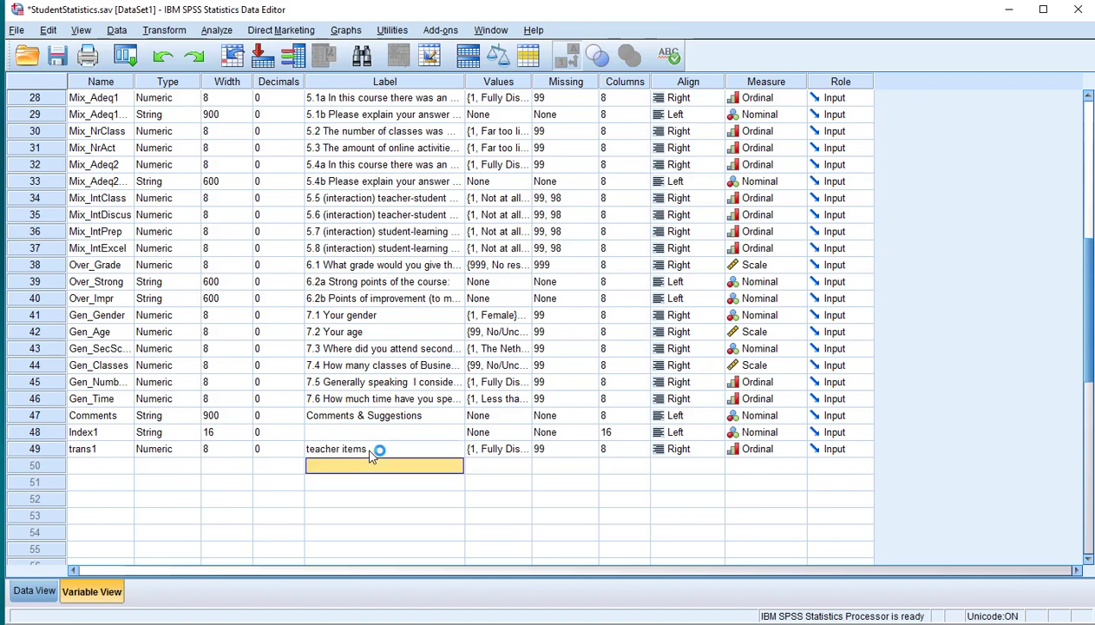
left_click(372, 453)
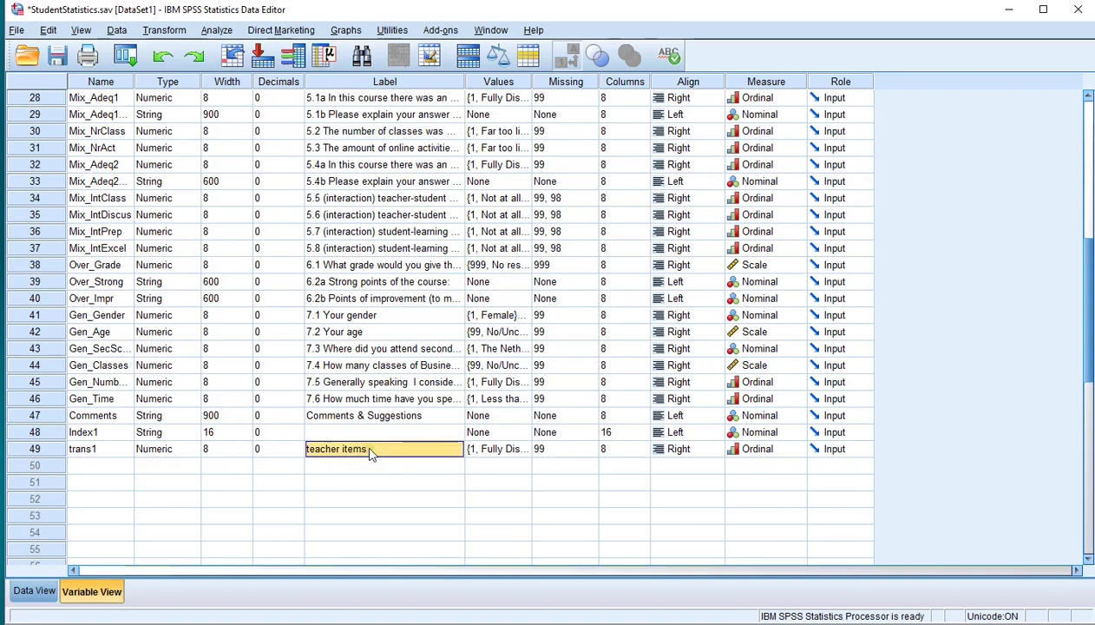
left_click(345, 31)
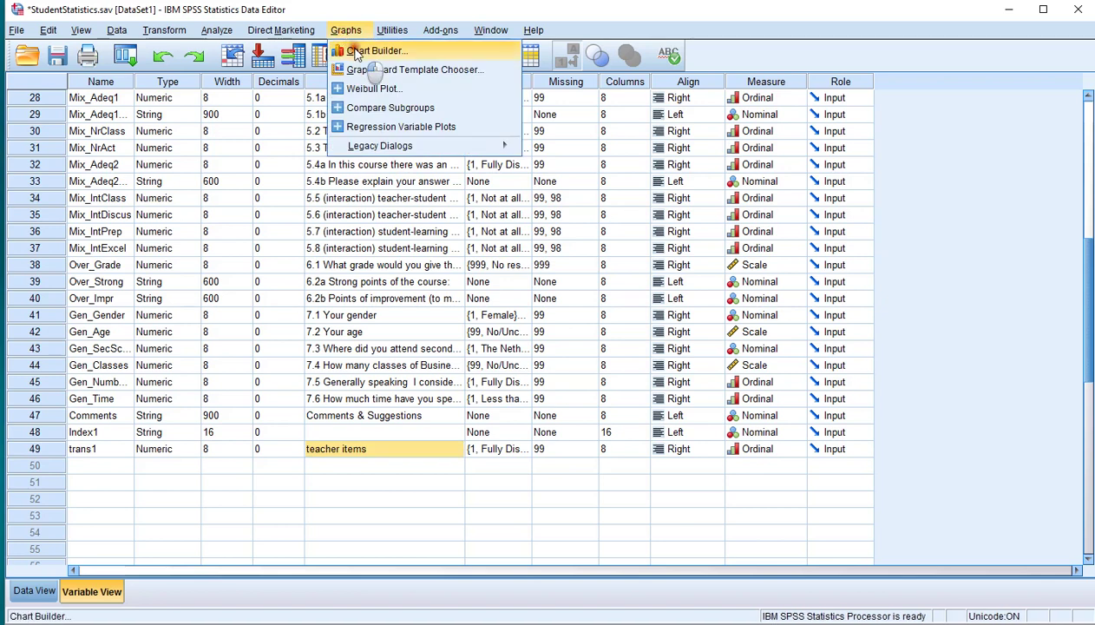
Open Chart Builder, accept the measurement-level notice, reset it, and choose the Bar gallery
left_click(351, 51)
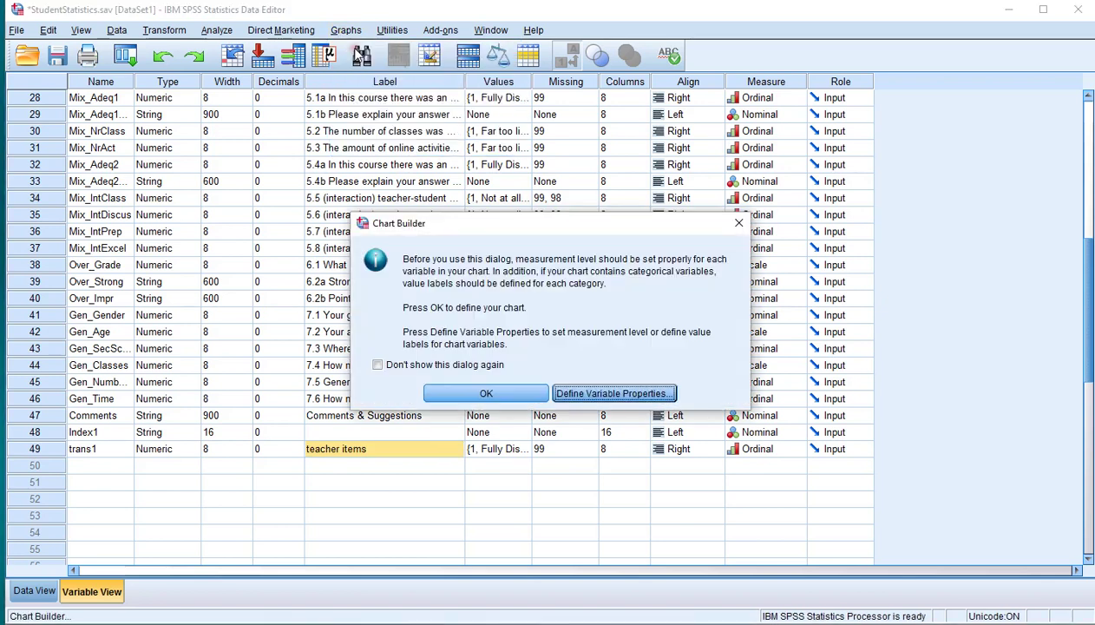
left_click(484, 395)
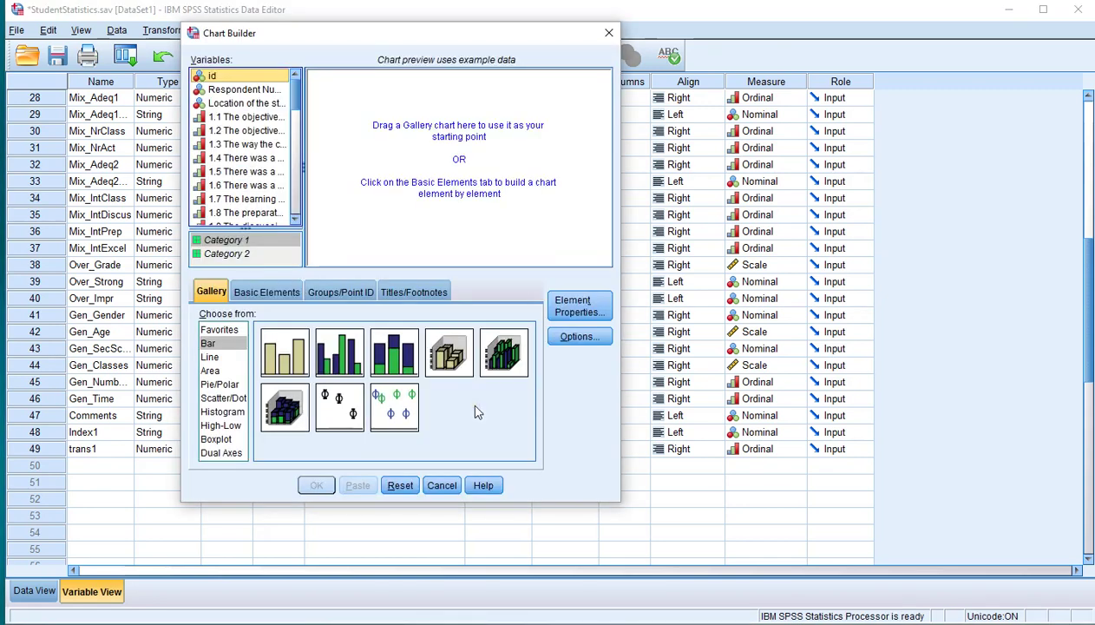
left_click_drag(295, 91, 294, 98)
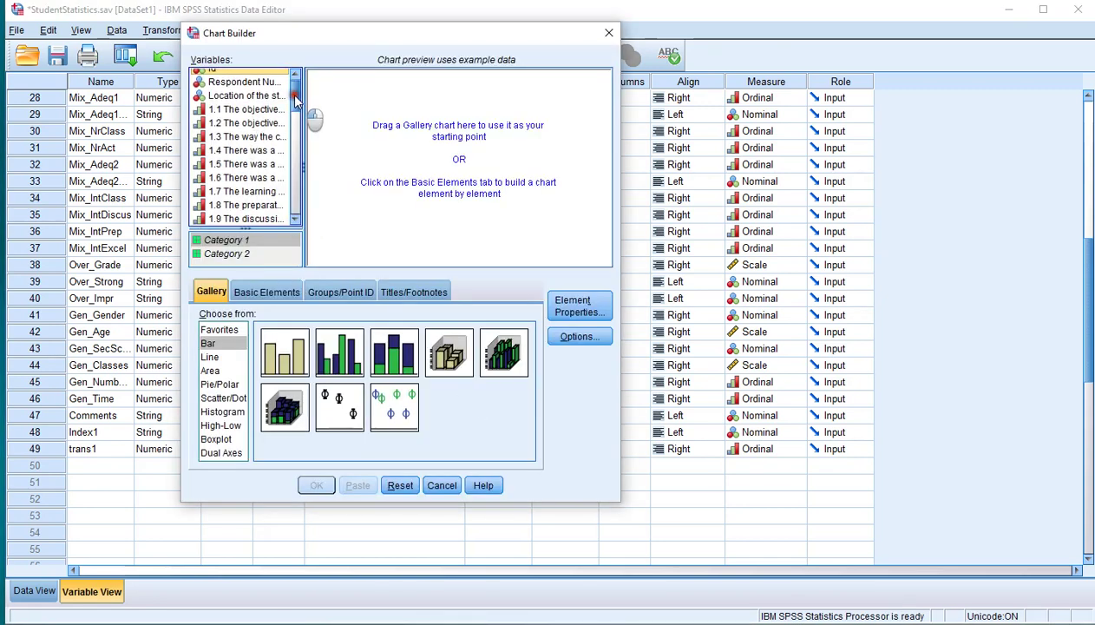
left_click(211, 293)
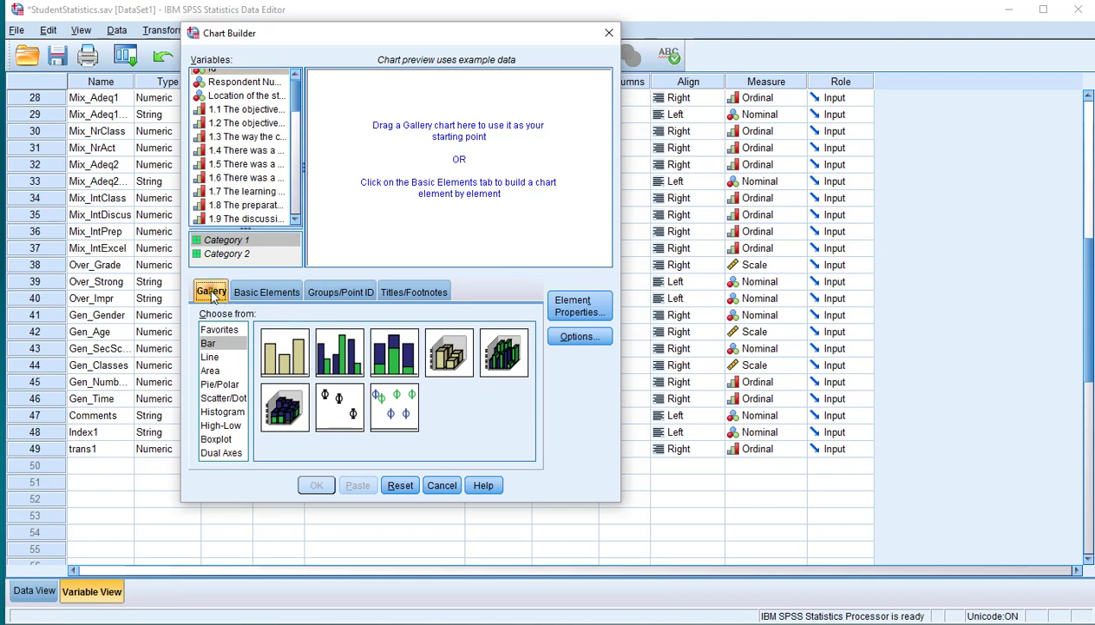
left_click(402, 486)
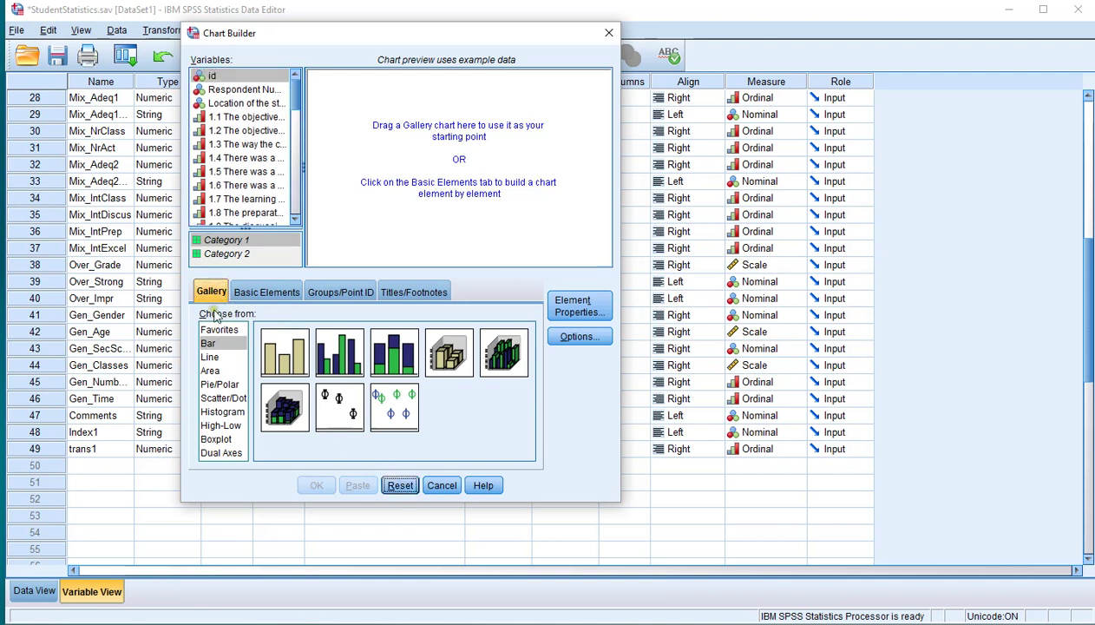
left_click(212, 344)
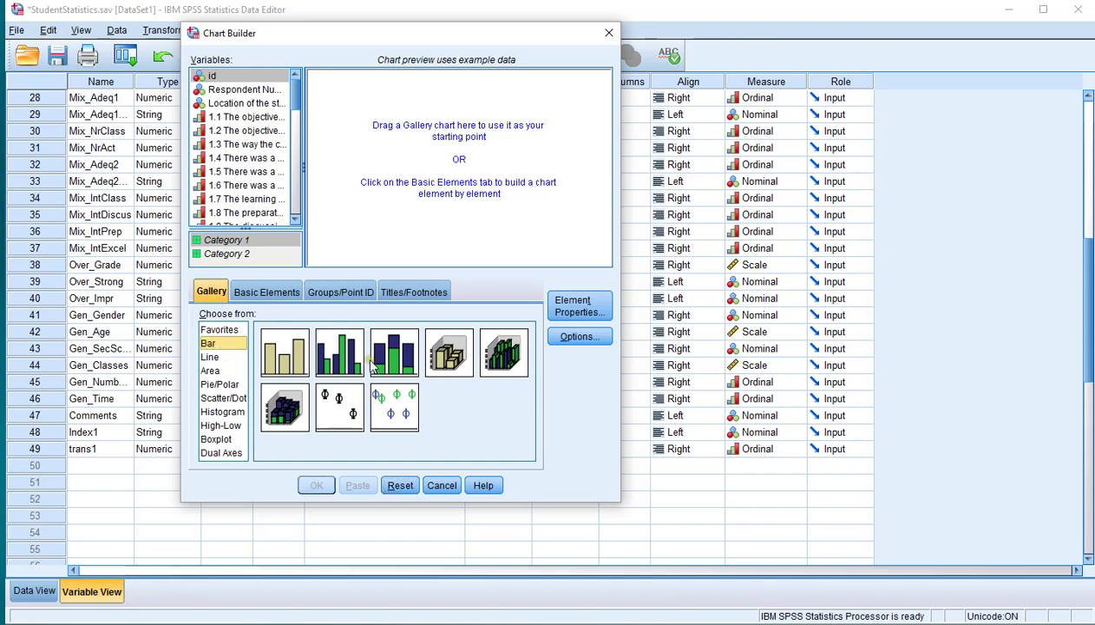
Build a stacked bar chart with Index1 on the x-axis and stacks coloured by teacher items
left_click_drag(392, 359, 434, 159)
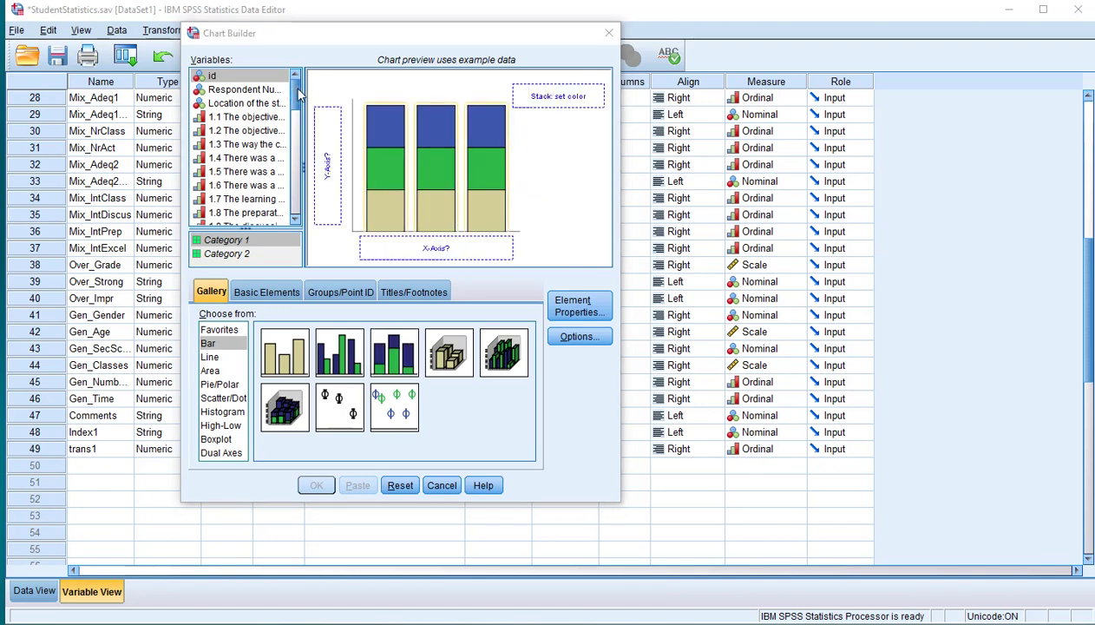
left_click_drag(297, 95, 295, 201)
left_click(217, 205)
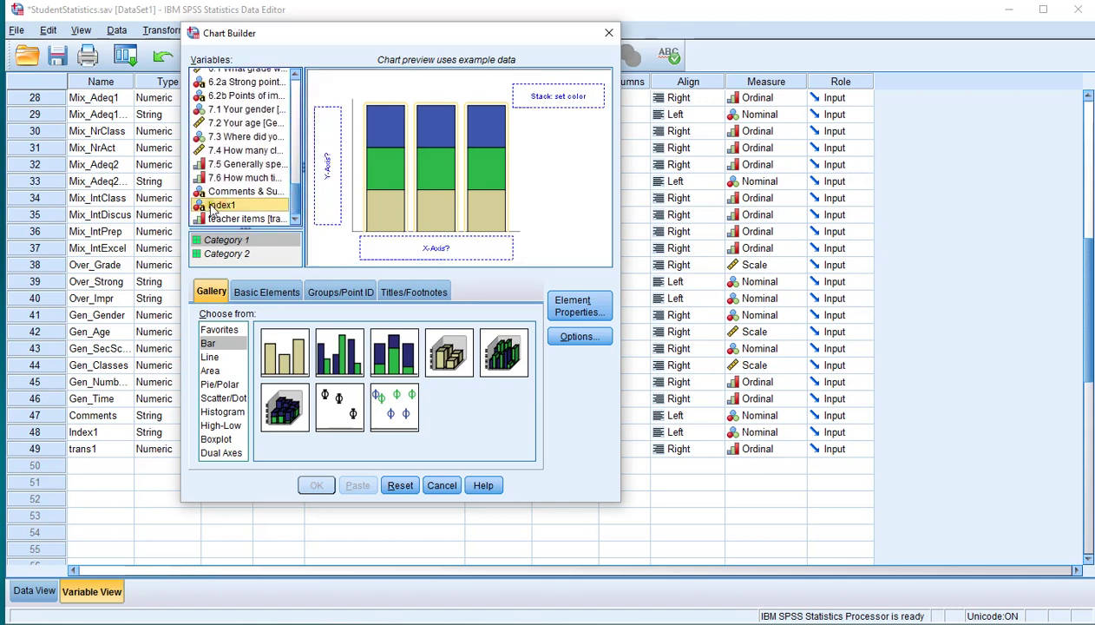
left_click_drag(219, 208, 417, 254)
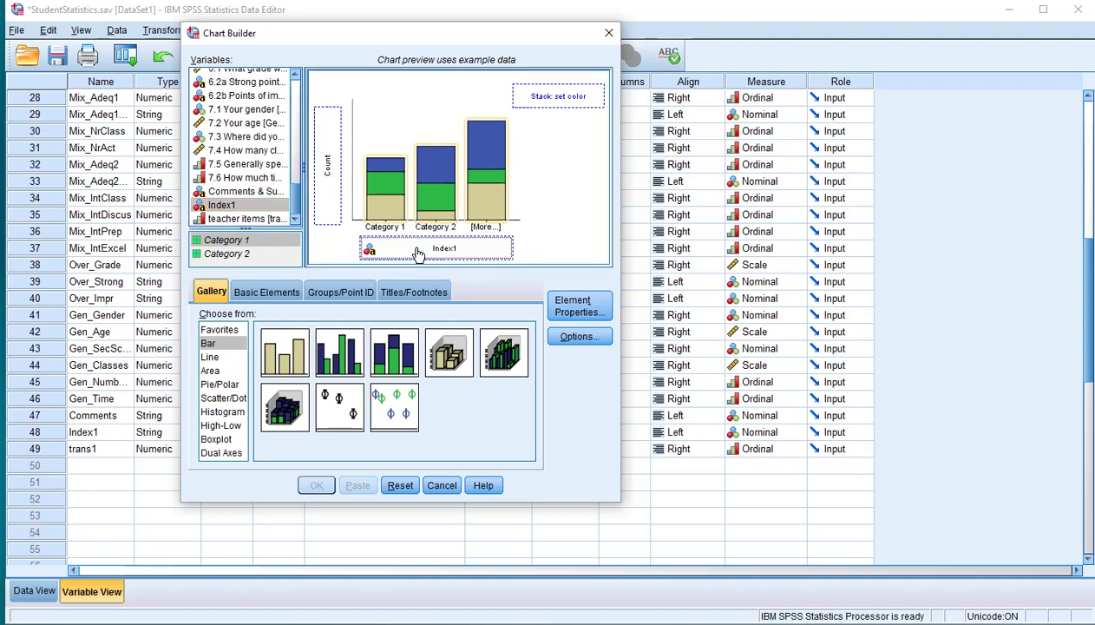
left_click(228, 219)
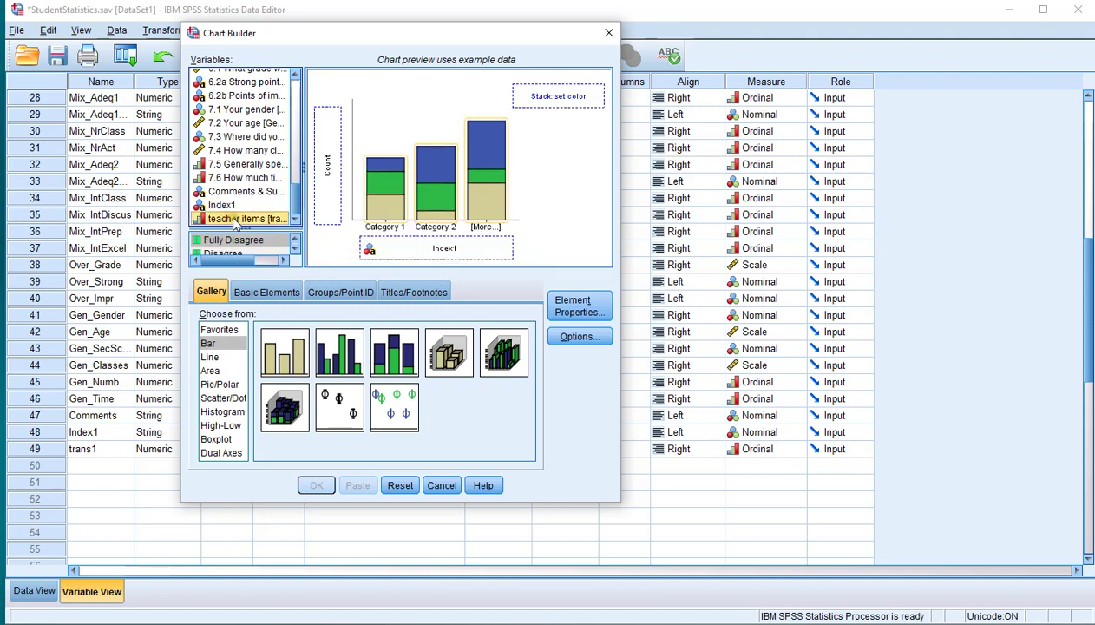
left_click_drag(230, 223, 540, 100)
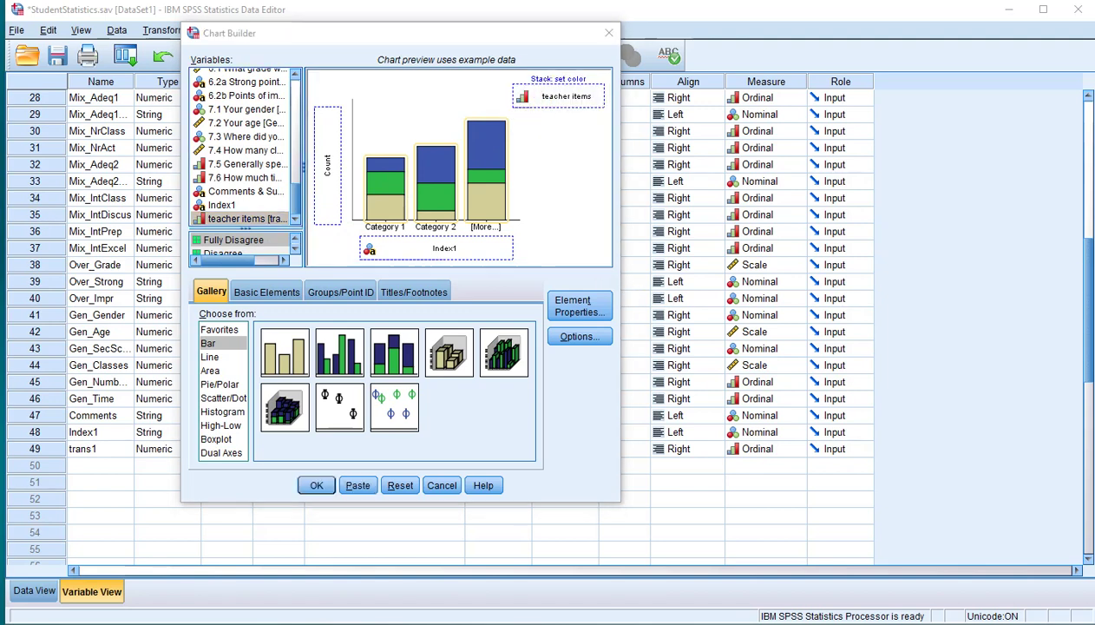
left_click_drag(937, 76, 755, 77)
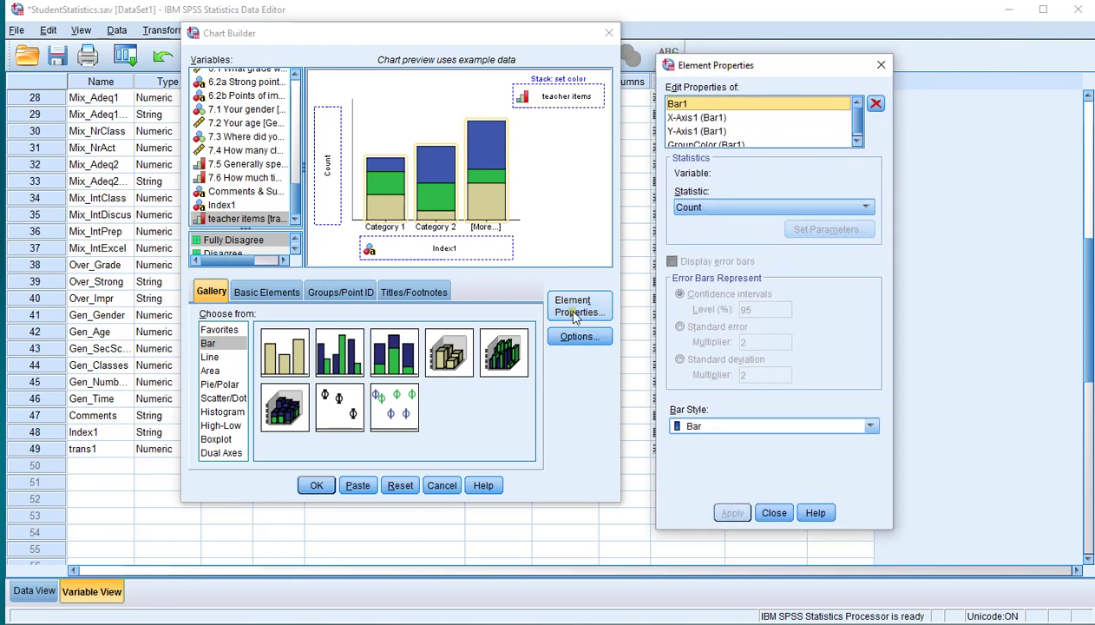
Show bars as percentages of the total for each x-axis category and create the chart
left_click(702, 211)
left_click(694, 233)
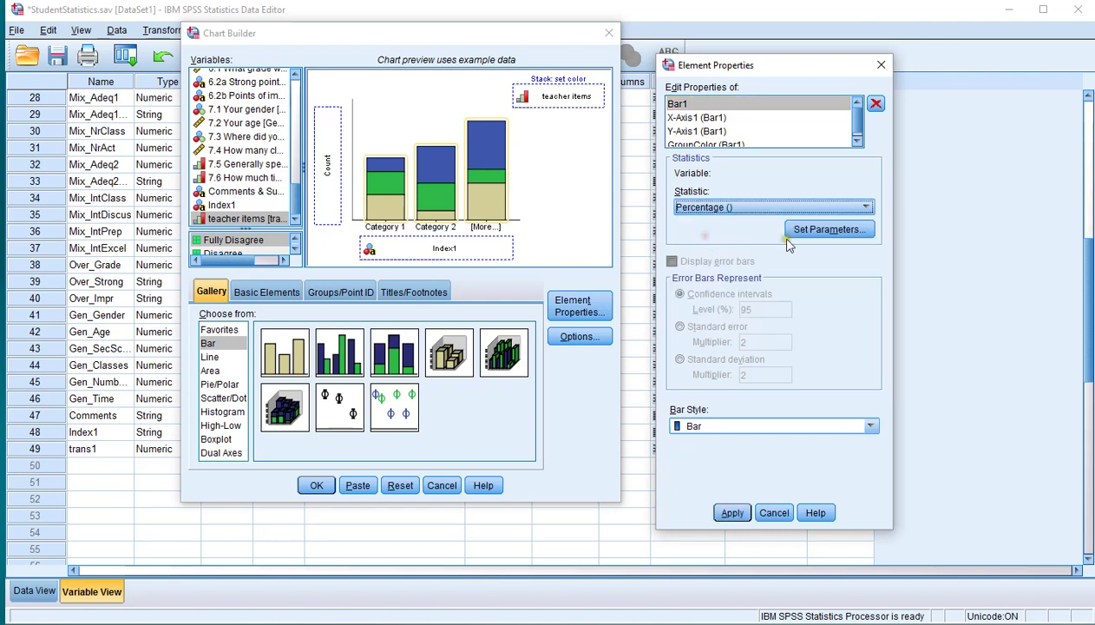
left_click(816, 230)
left_click(733, 297)
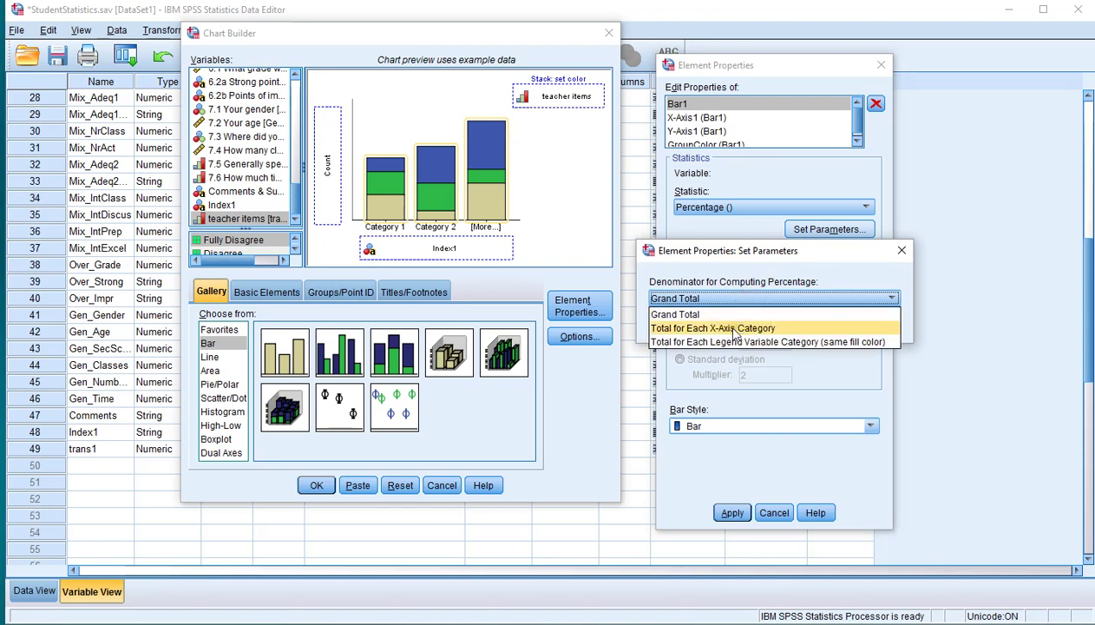
left_click(733, 329)
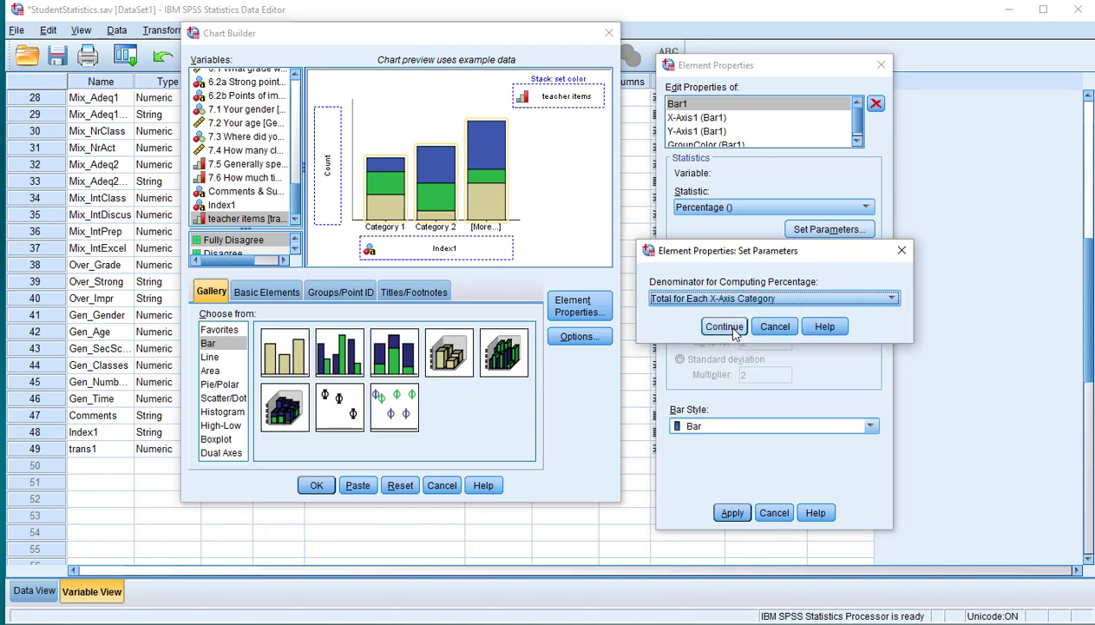
left_click(724, 327)
left_click(733, 514)
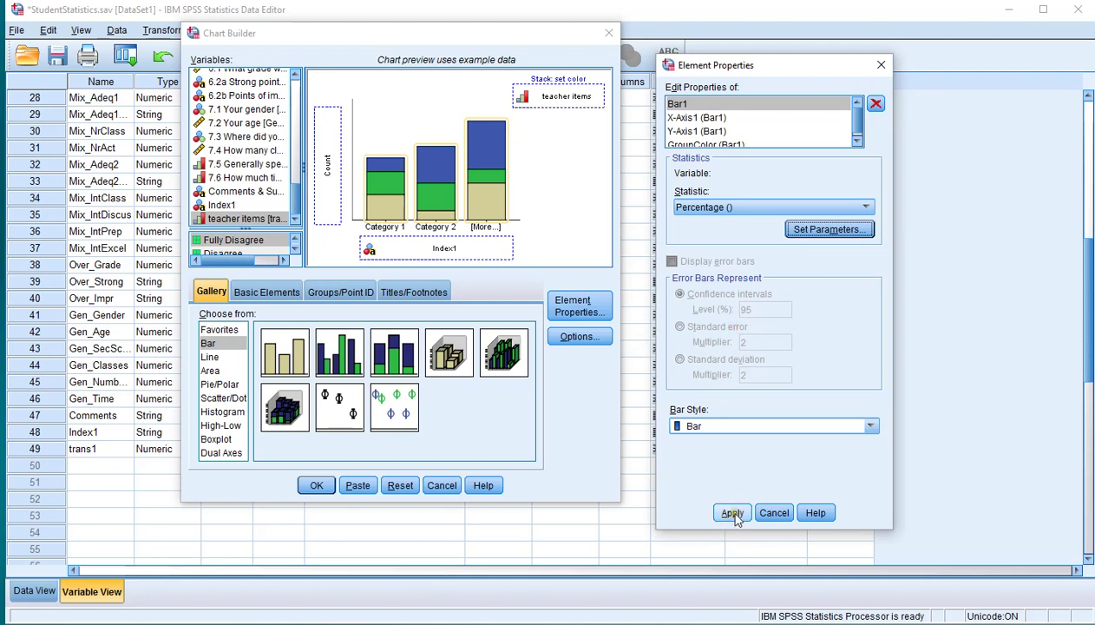
left_click(734, 513)
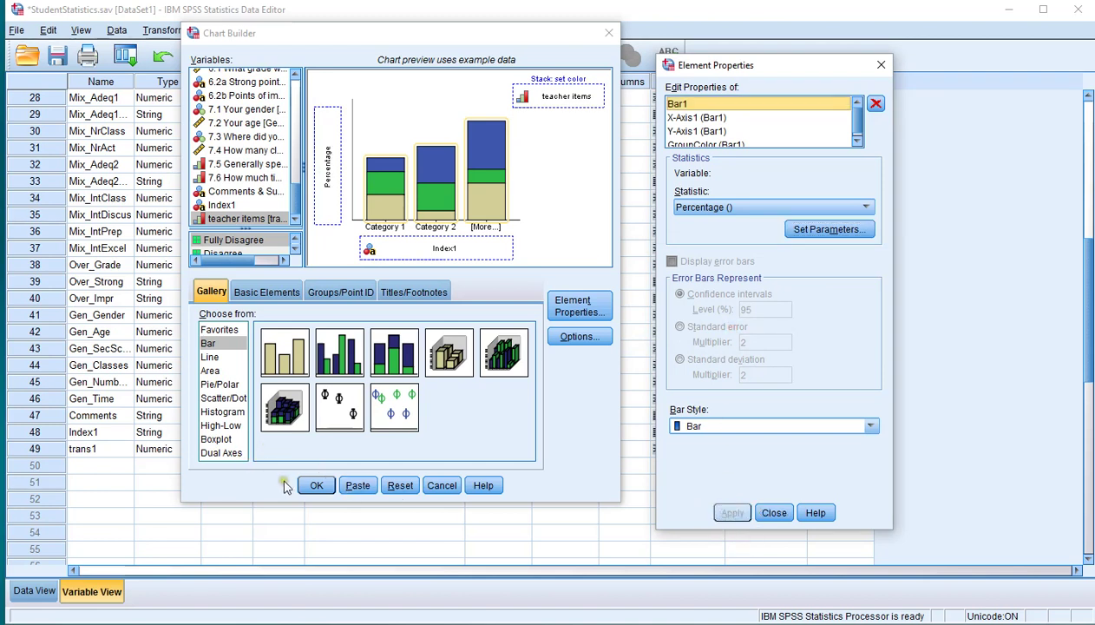
left_click(316, 485)
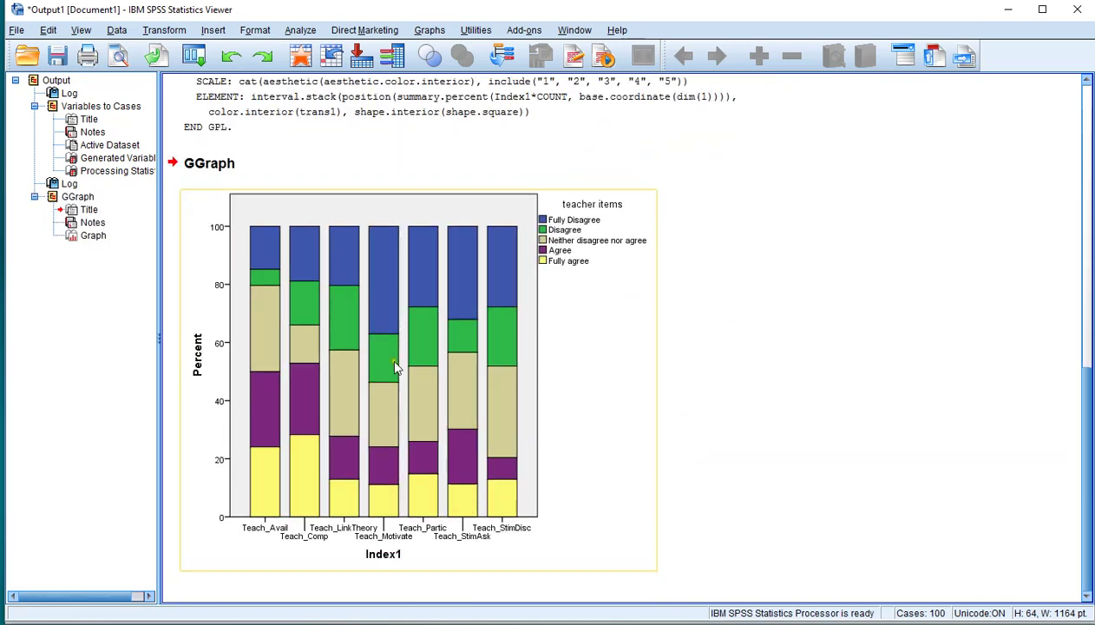
Open the GGraph stacked percentage bar chart from the Viewer in the Chart Editor
left_click(408, 410)
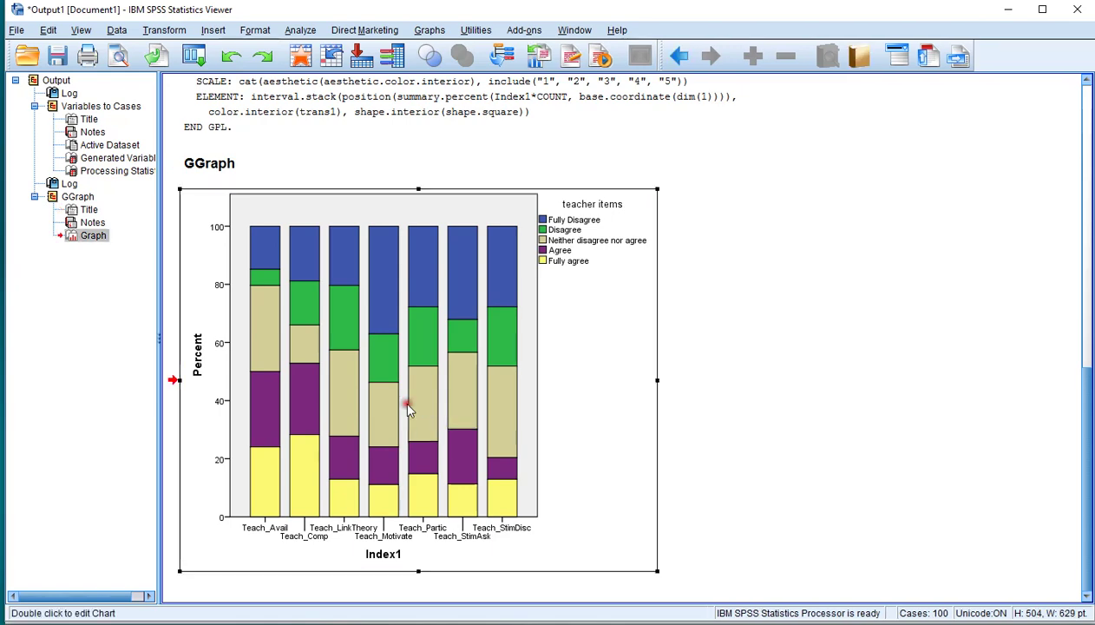
double_click(466, 397)
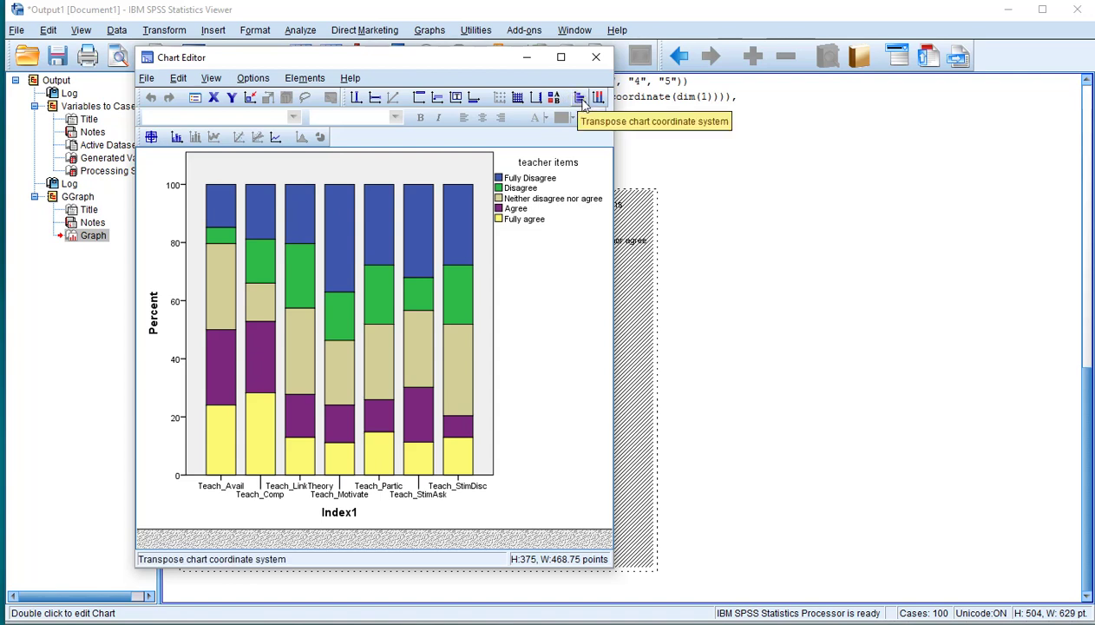
Transpose the chart to horizontal bars and open the bars' Properties for category order
left_click(581, 99)
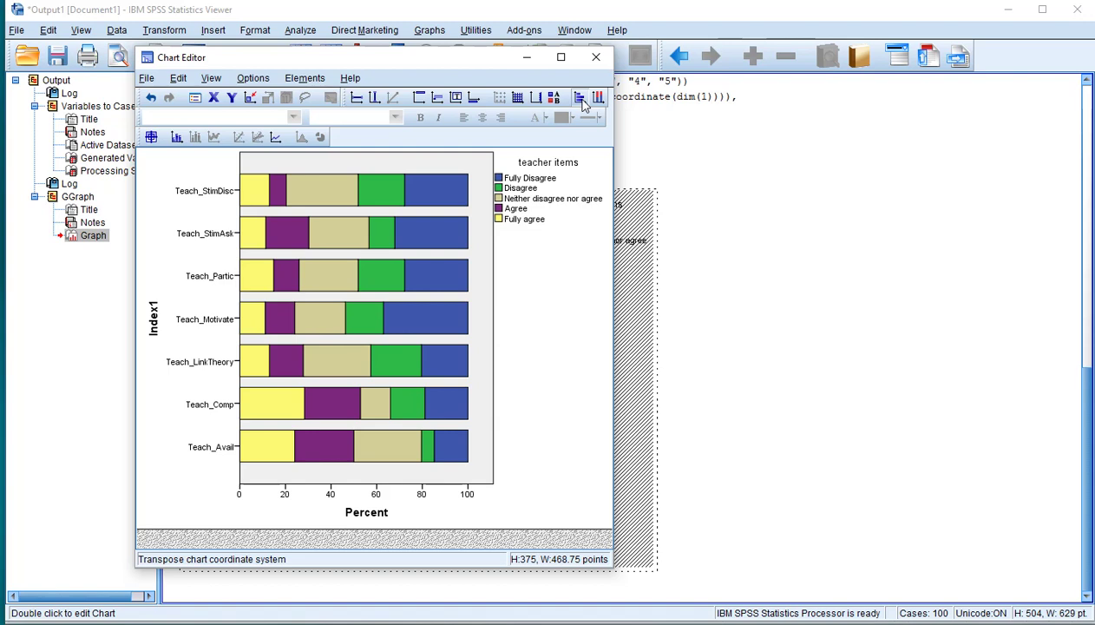
left_click(425, 202)
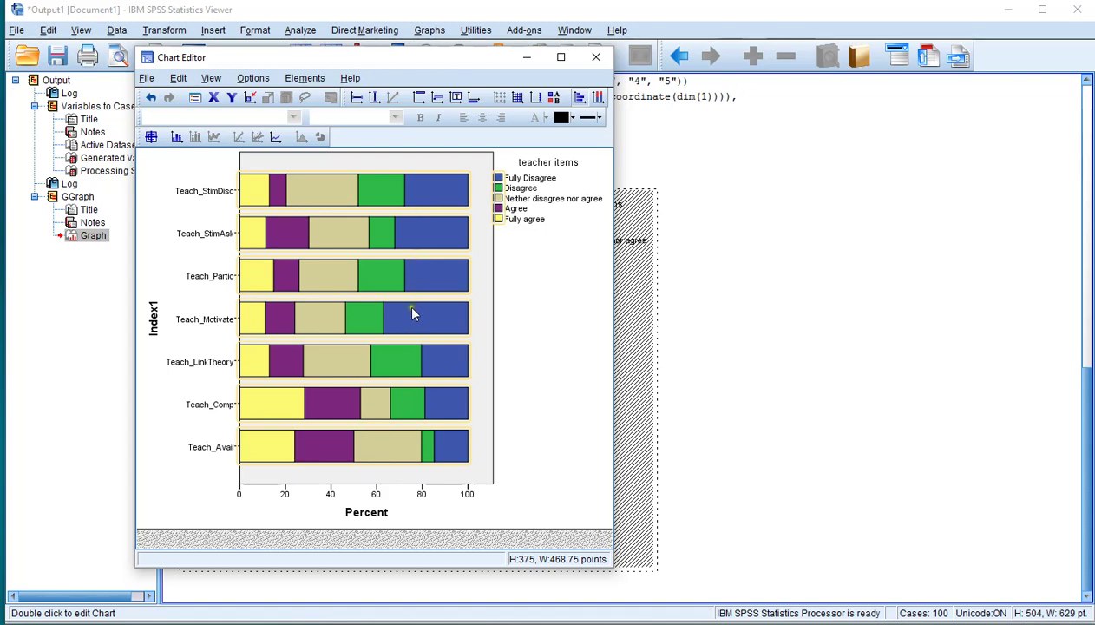
double_click(380, 194)
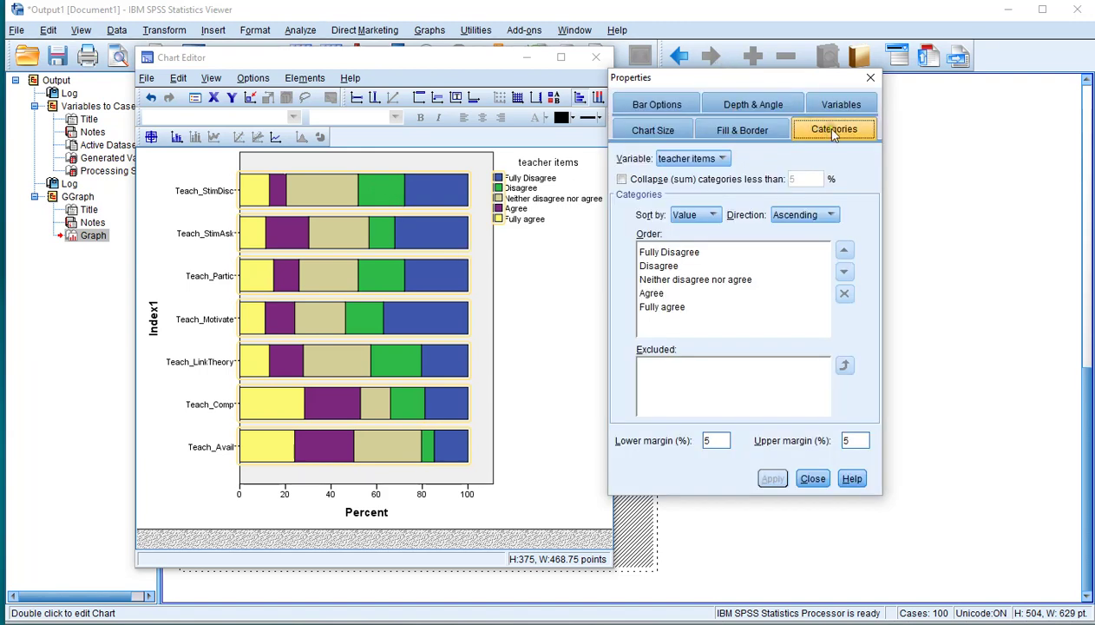
Set the teacher items category Direction to Descending and apply it to the chart
left_click(788, 217)
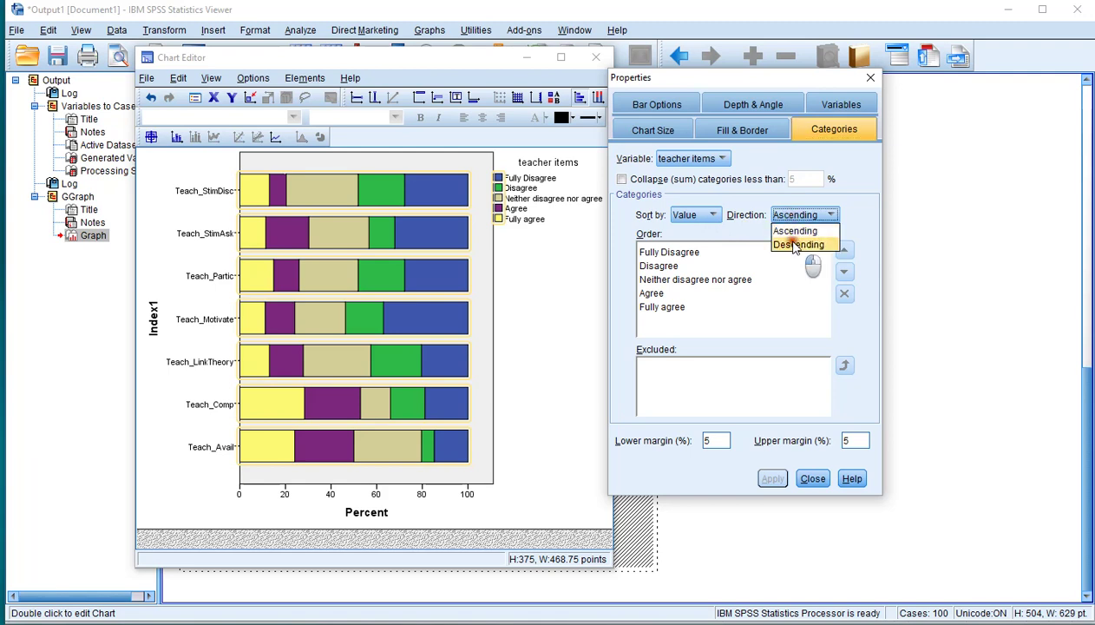
left_click(795, 246)
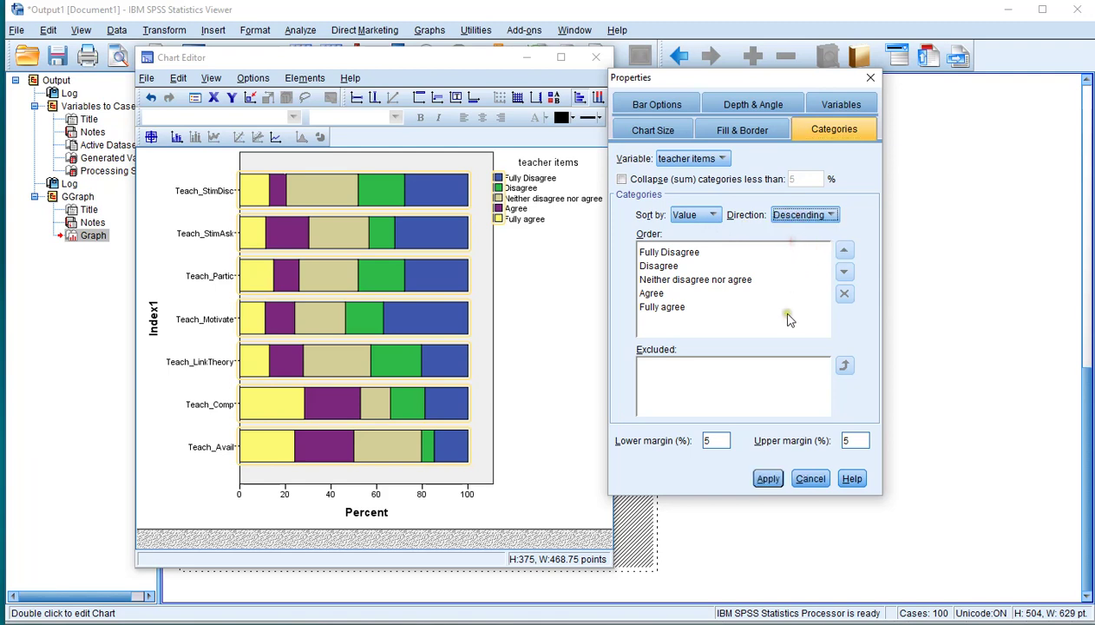
left_click(768, 480)
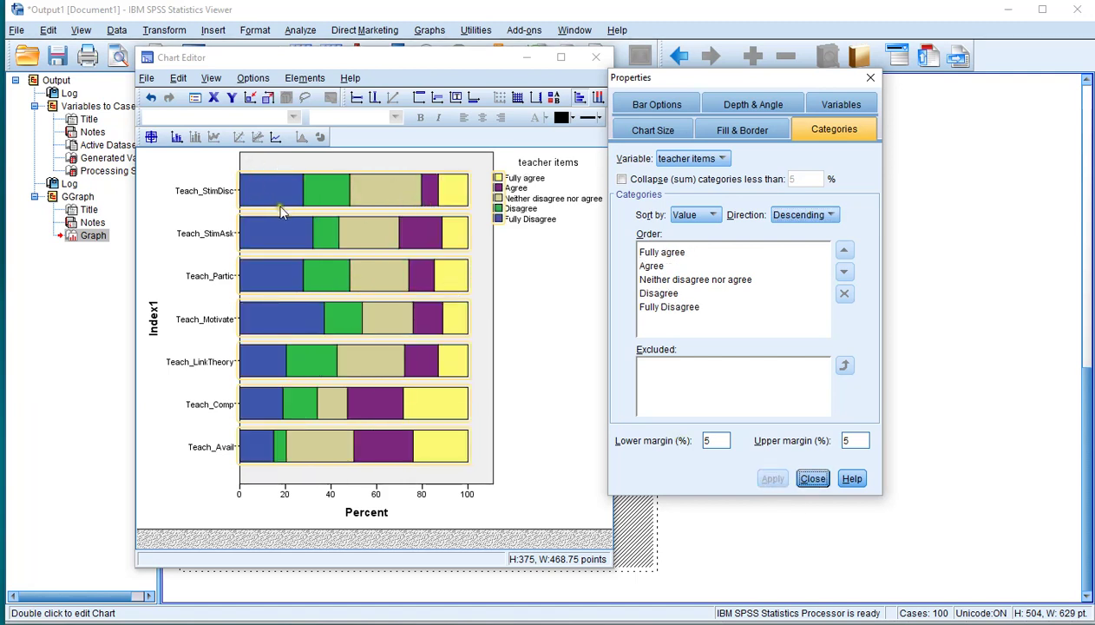
Close the Chart Editor and deselect the chart in the output viewer
left_click(596, 58)
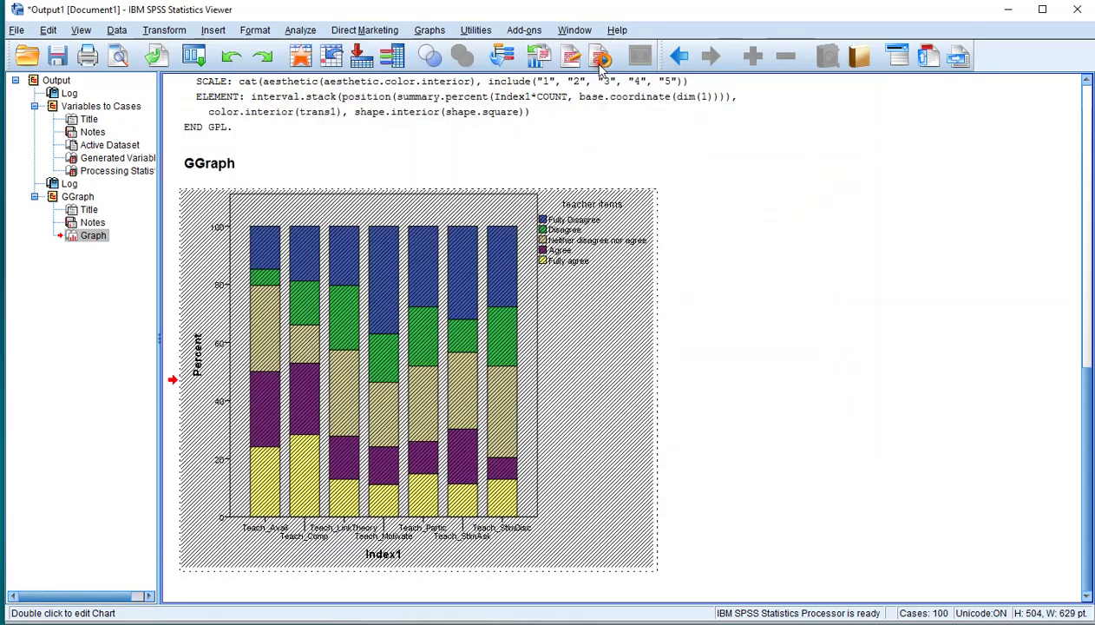
scroll(882, 488, "down", 7)
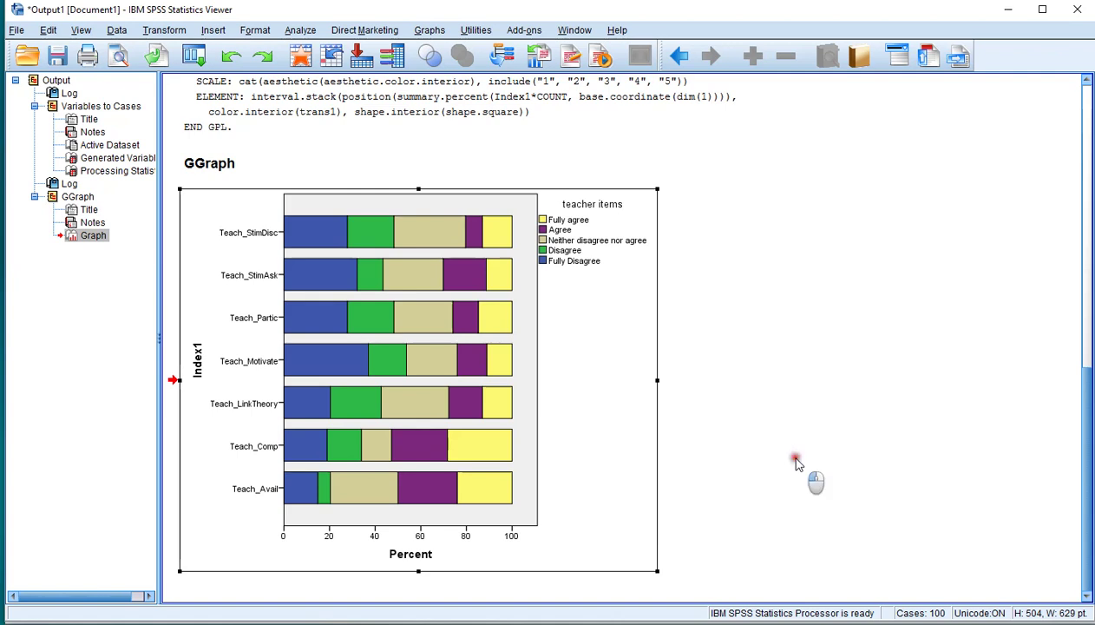
left_click(798, 463)
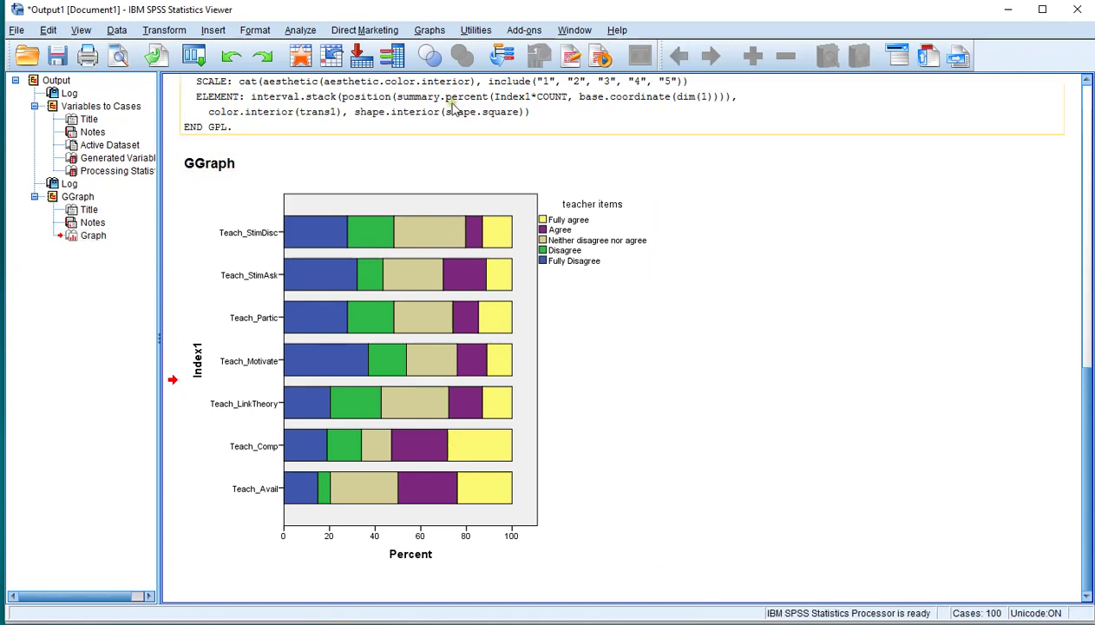
left_click(301, 30)
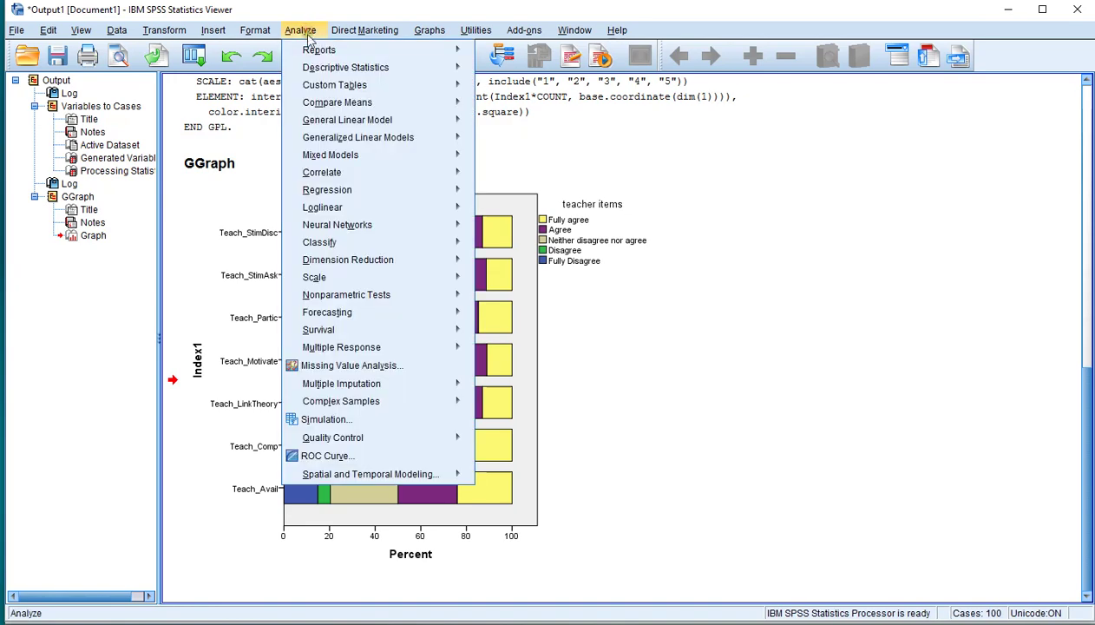
In Descriptive Statistics > Crosstabs, put teacher items [trans1] in Row(s) and Index1 in Column(s)
mouse_move(321, 68)
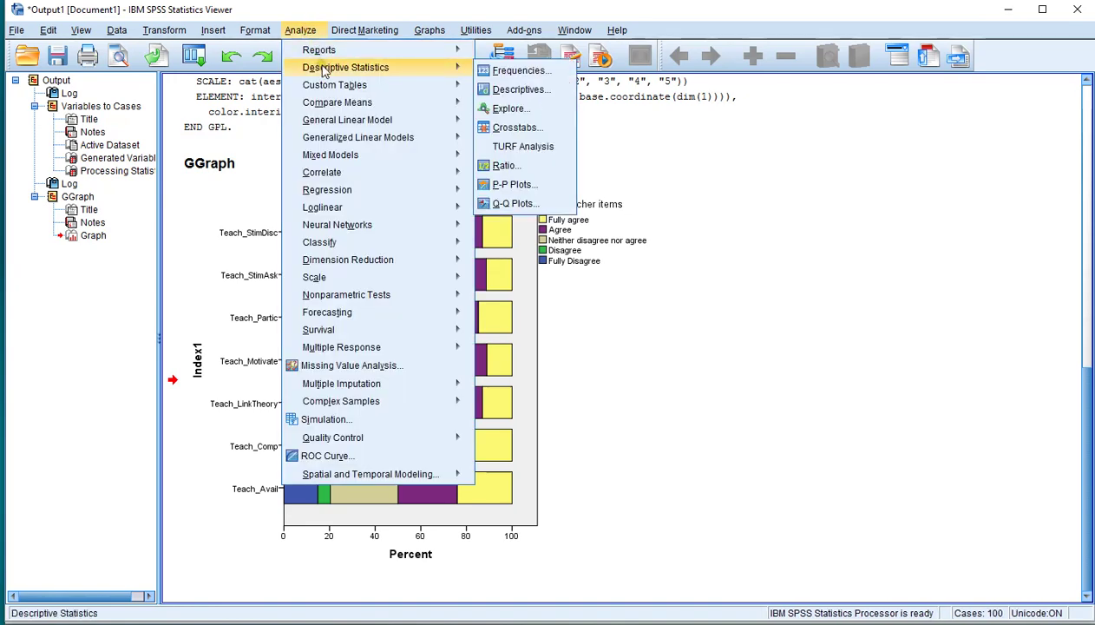
left_click(515, 127)
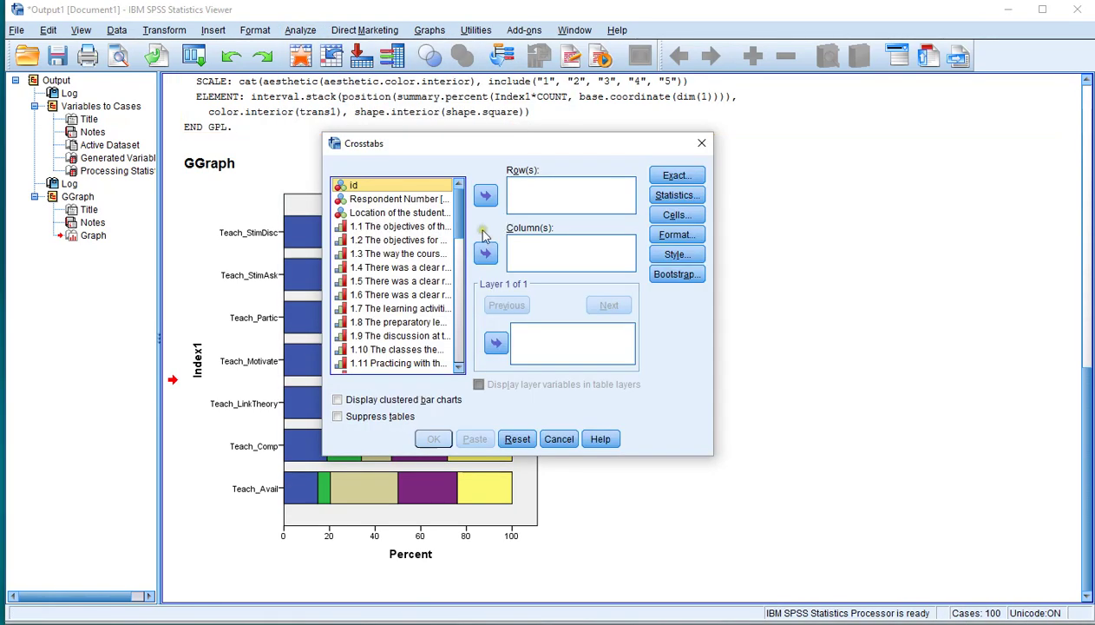
left_click_drag(460, 213, 466, 330)
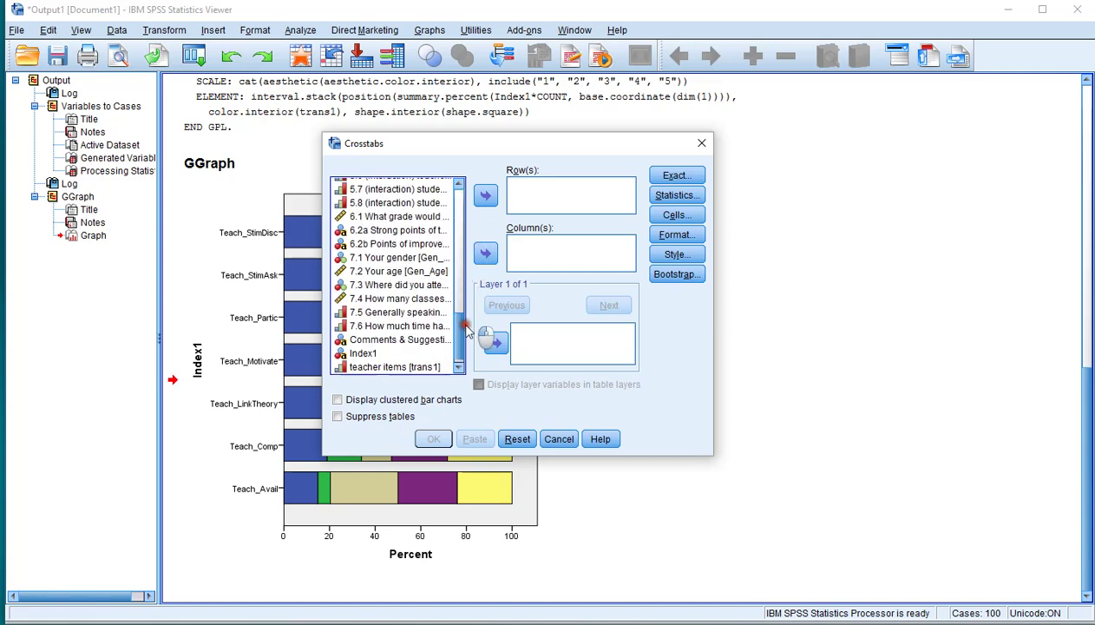
left_click(365, 354)
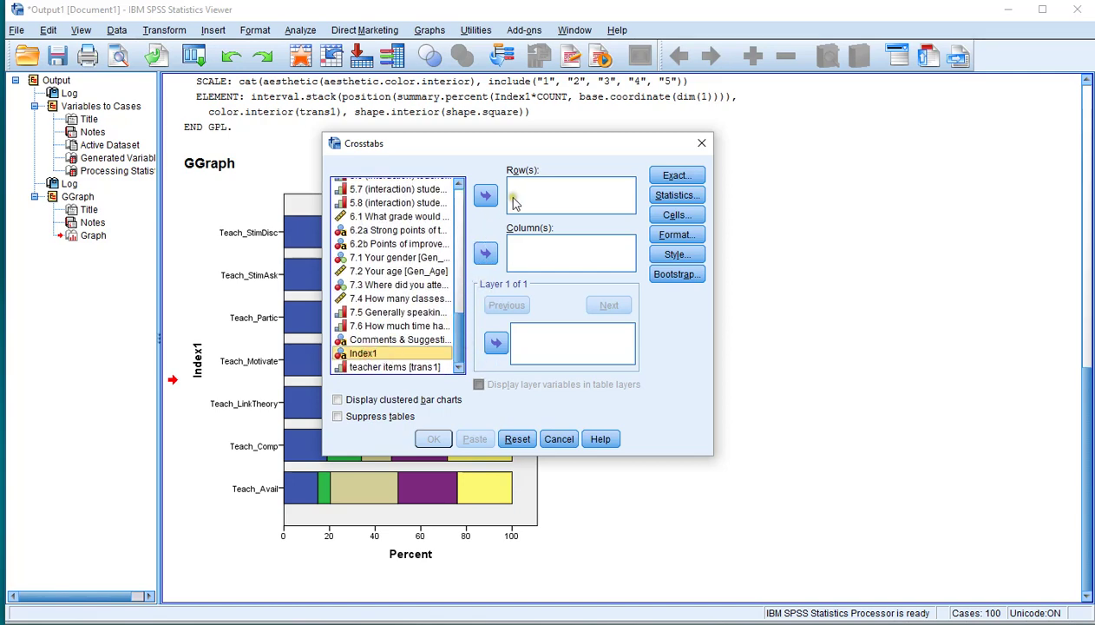
left_click(486, 256)
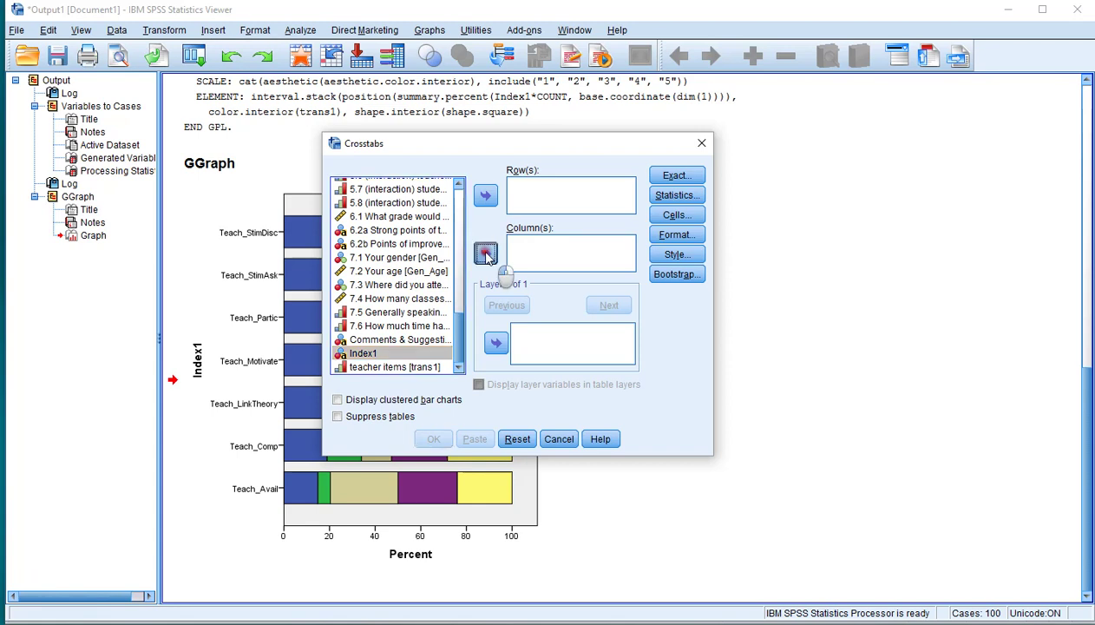
left_click(400, 368)
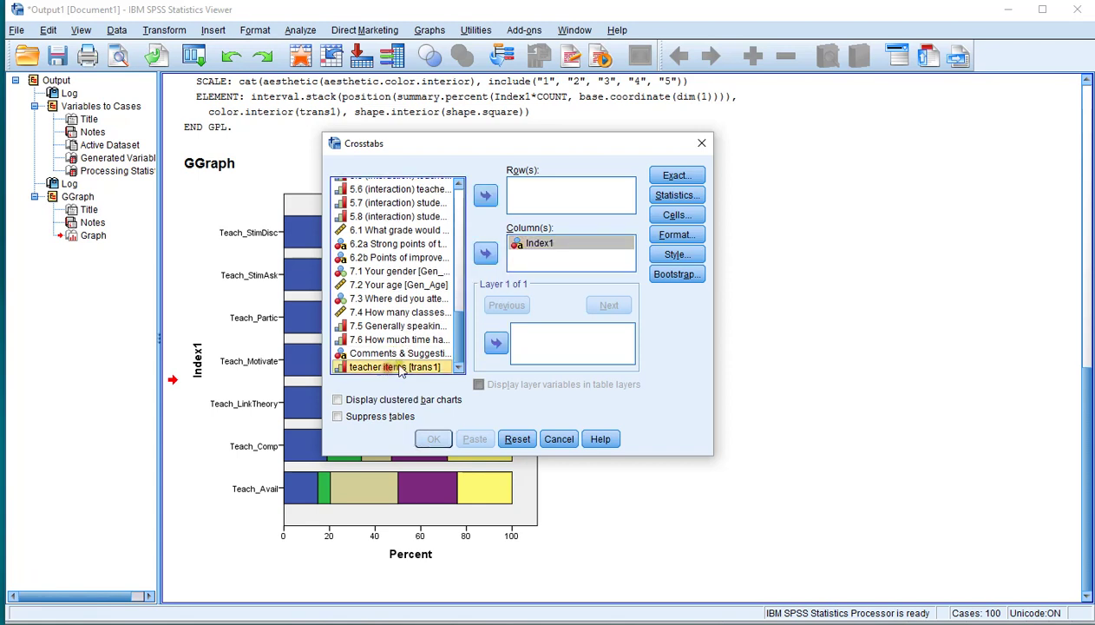
left_click(486, 197)
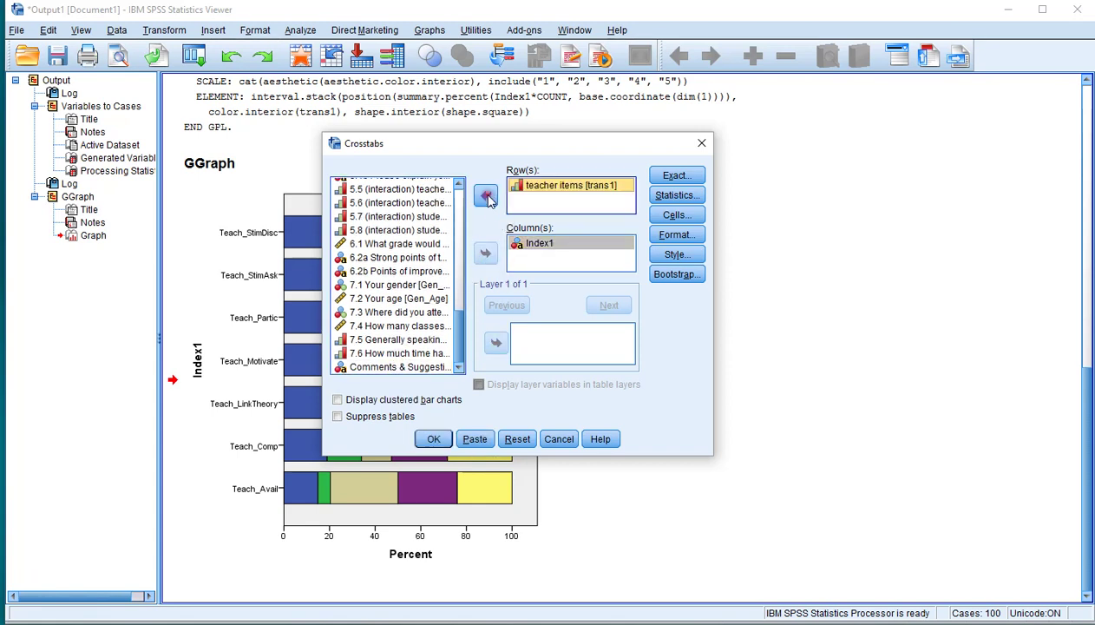
Set the crosstab cells to column percentages only, with Observed counts off, and run it
left_click(676, 214)
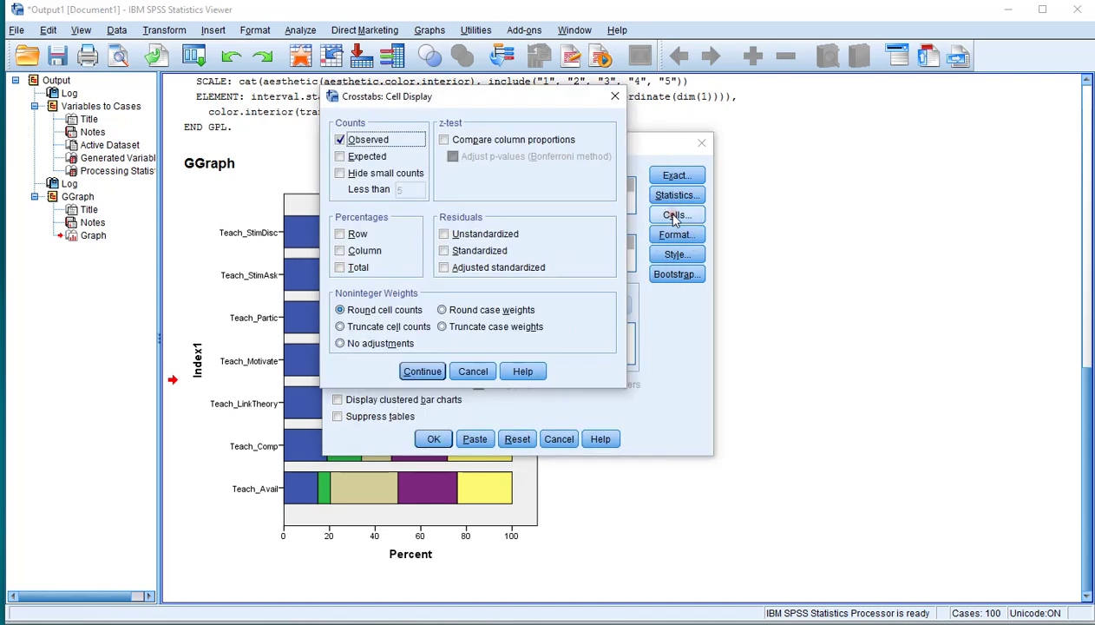
left_click(361, 142)
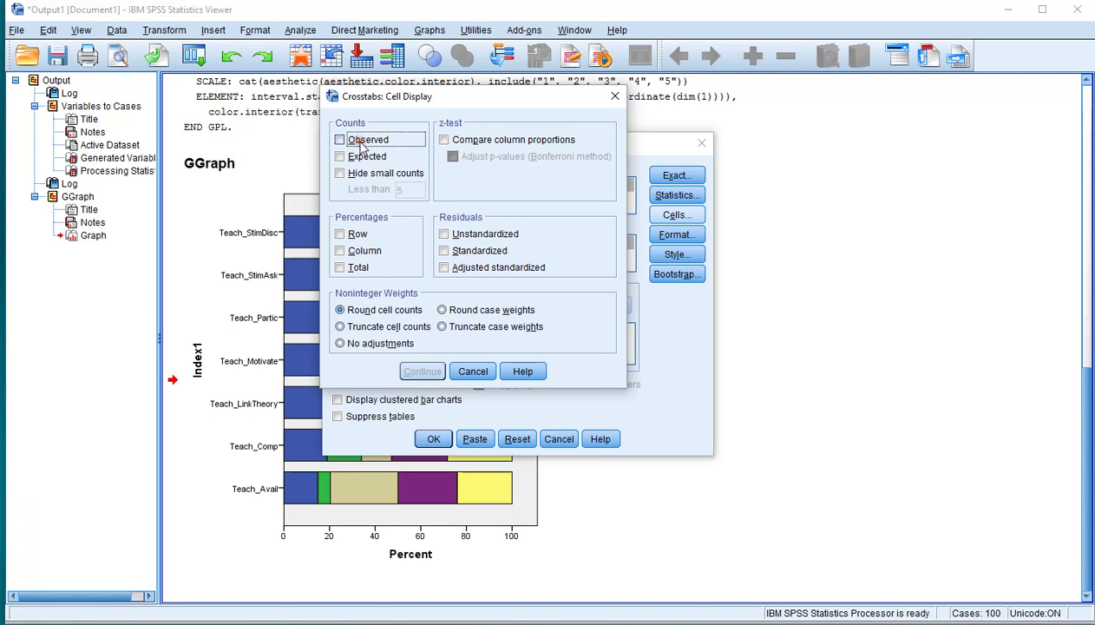
left_click(354, 236)
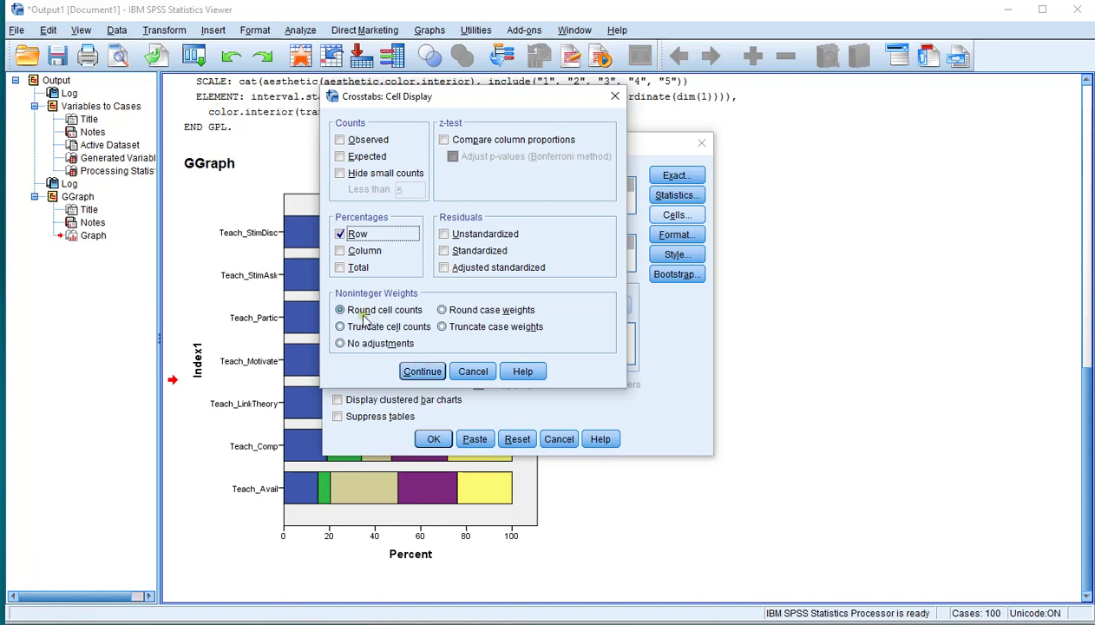
left_click(340, 251)
left_click(339, 234)
left_click(420, 371)
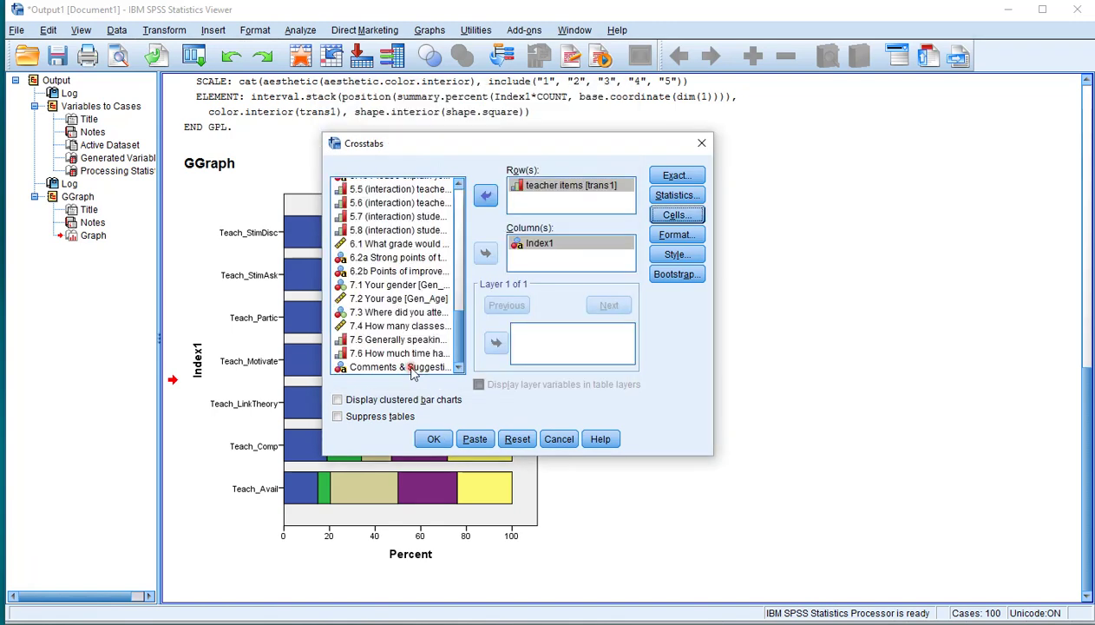
left_click(433, 440)
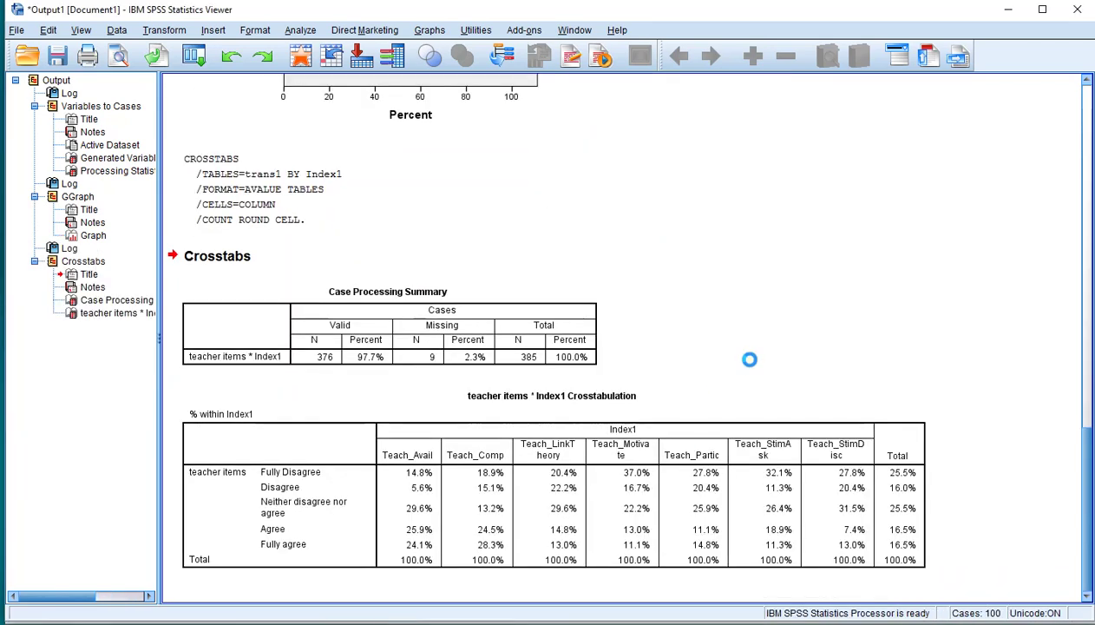
In the pivot editor, create a bar graph from the crosstab's percentage cells, excluding totals
left_click(535, 501)
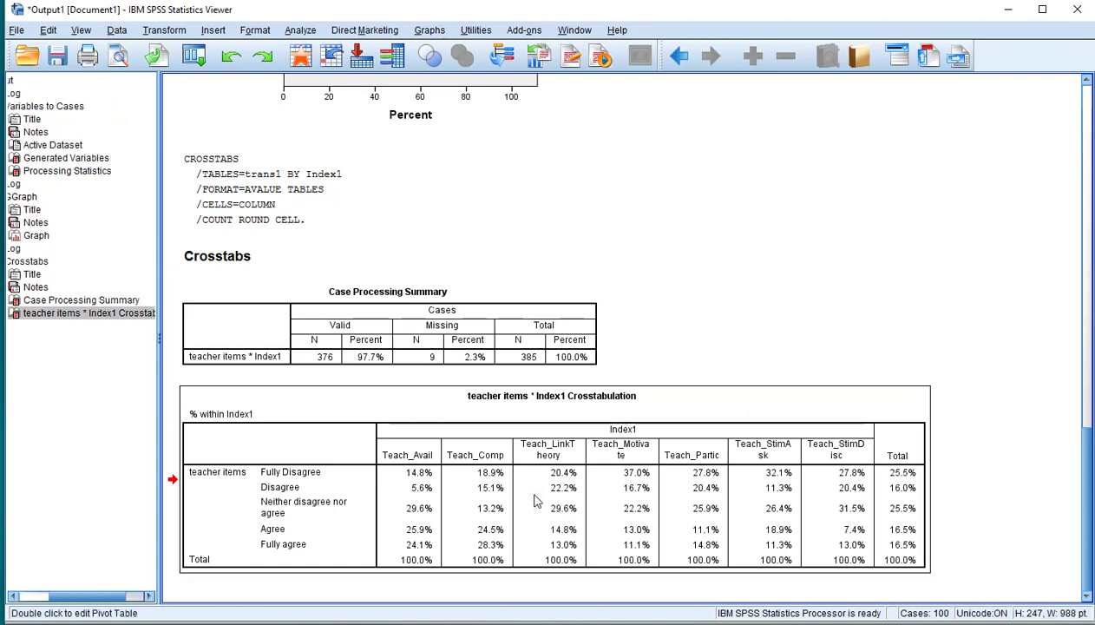
double_click(536, 501)
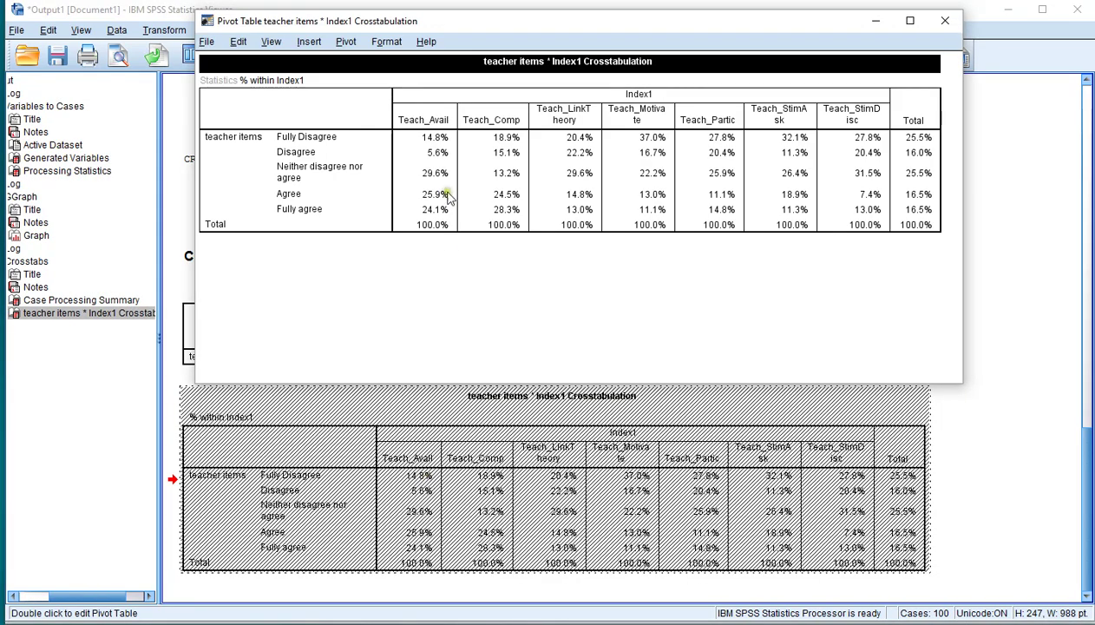
left_click_drag(420, 139, 838, 213)
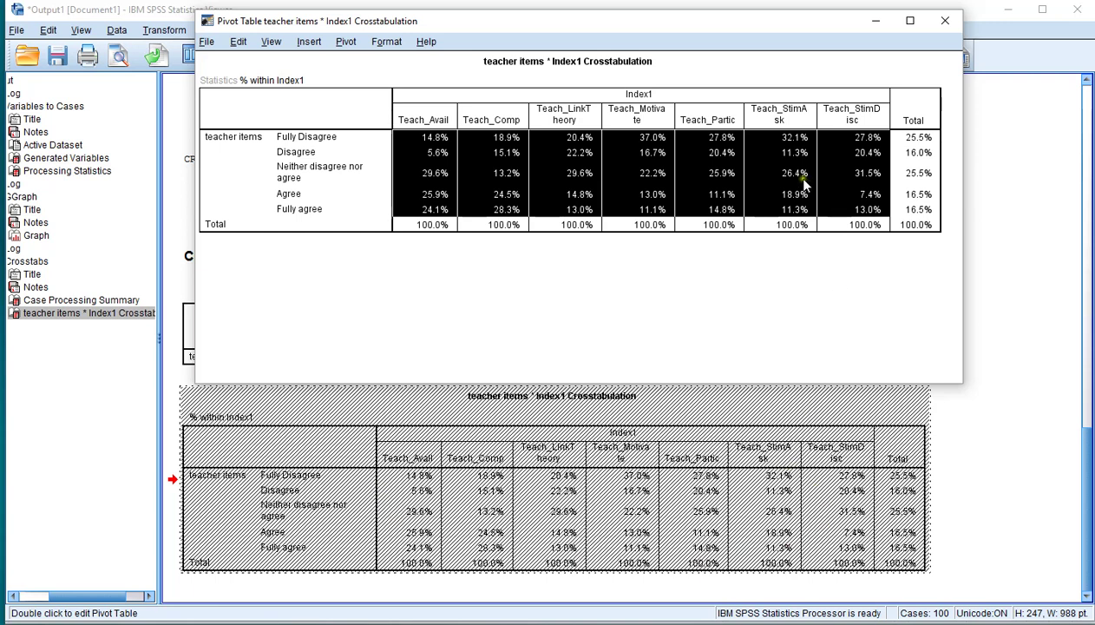
right_click(792, 147)
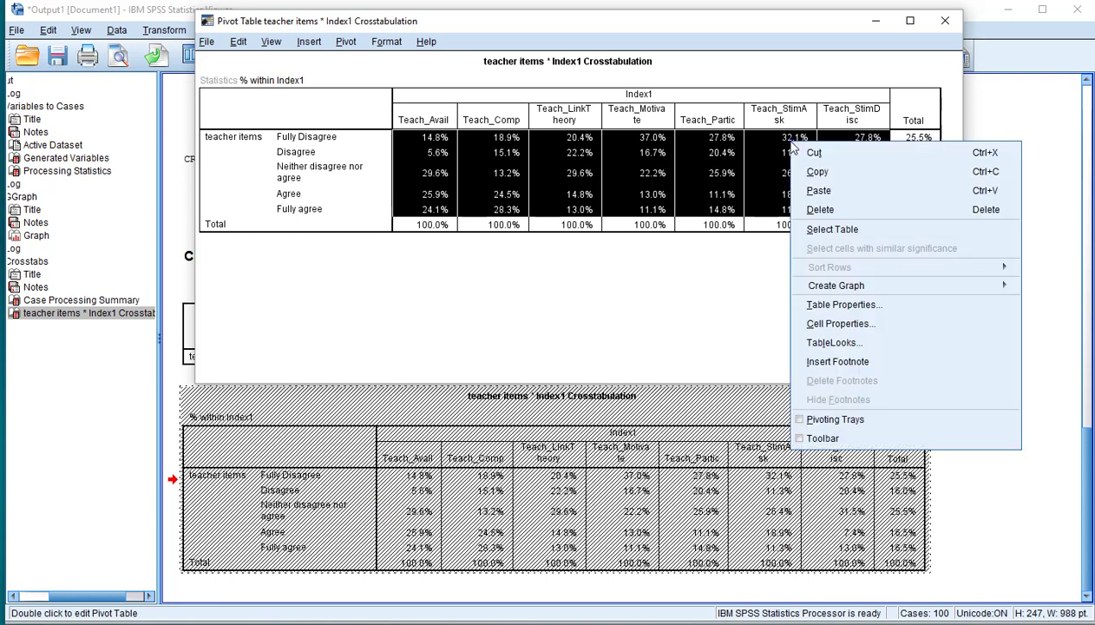
mouse_move(862, 289)
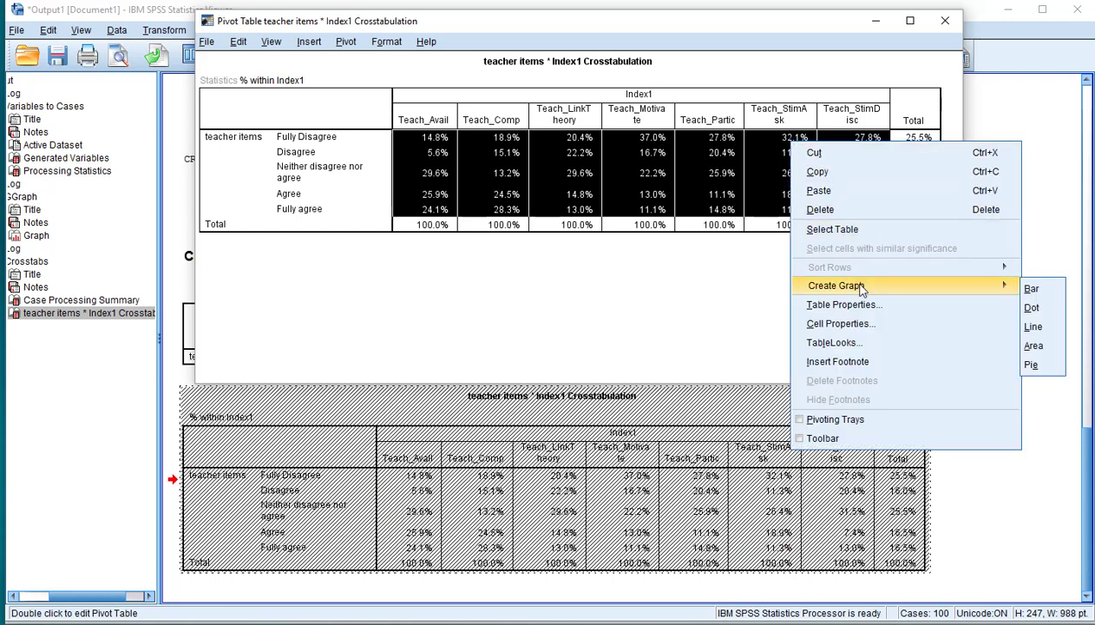
left_click(1031, 288)
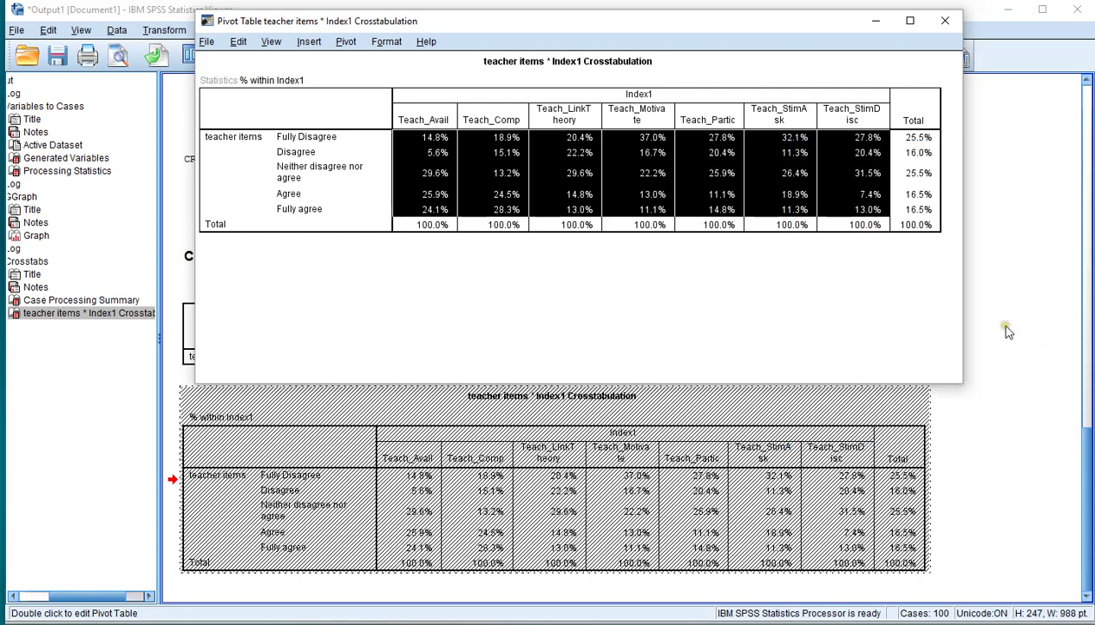
Close the pivot table editor and select the new bar chart in the output
left_click(944, 20)
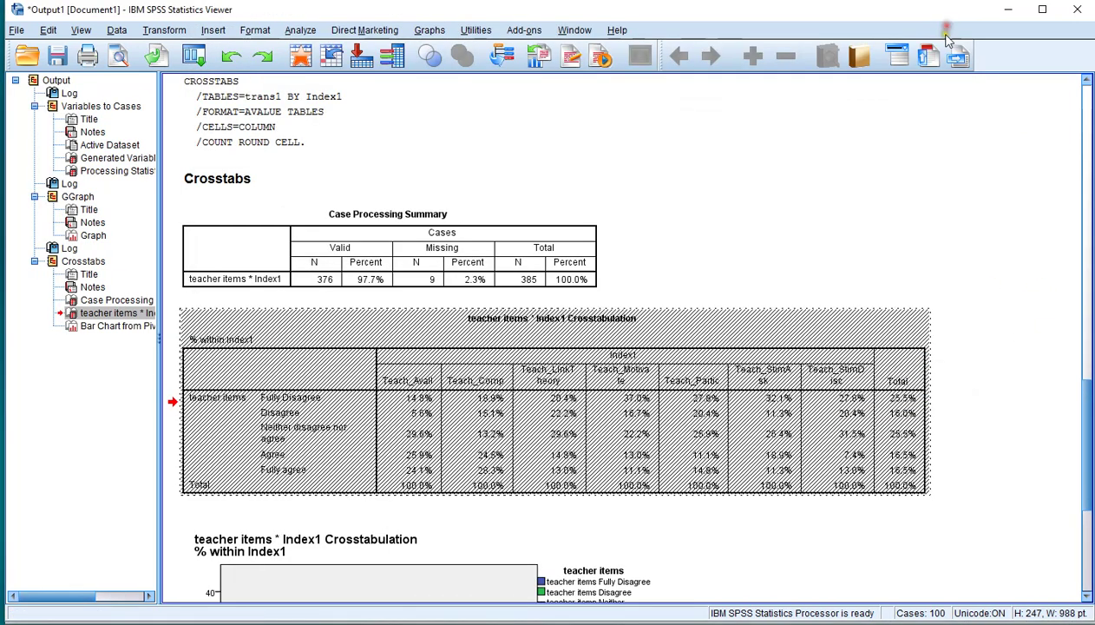
scroll(965, 366, "down", 5)
left_click(541, 391)
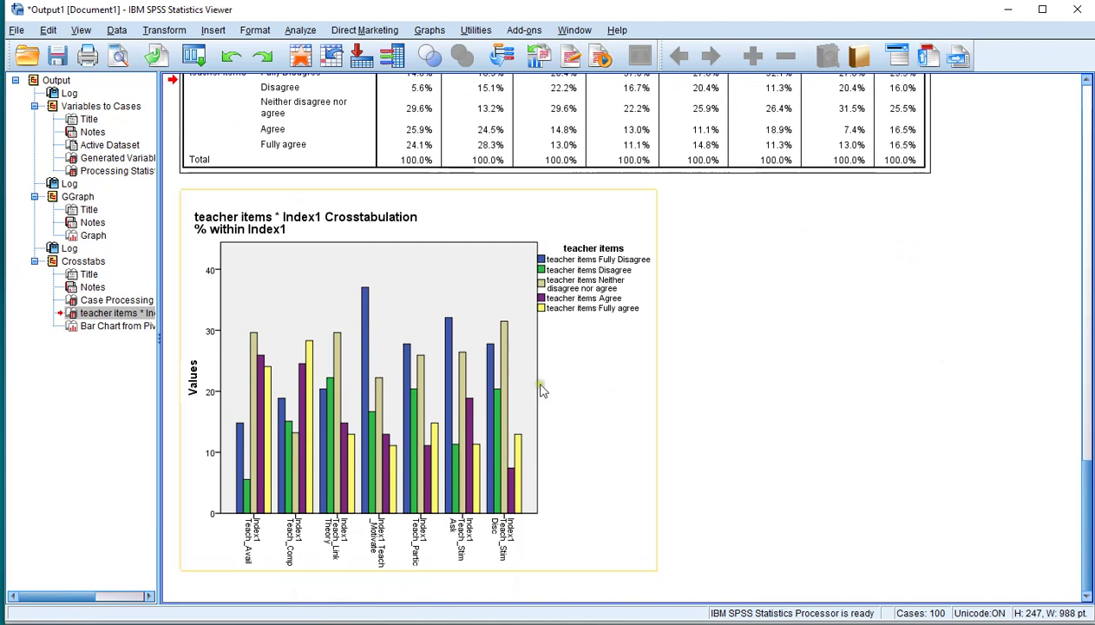
left_click(383, 390)
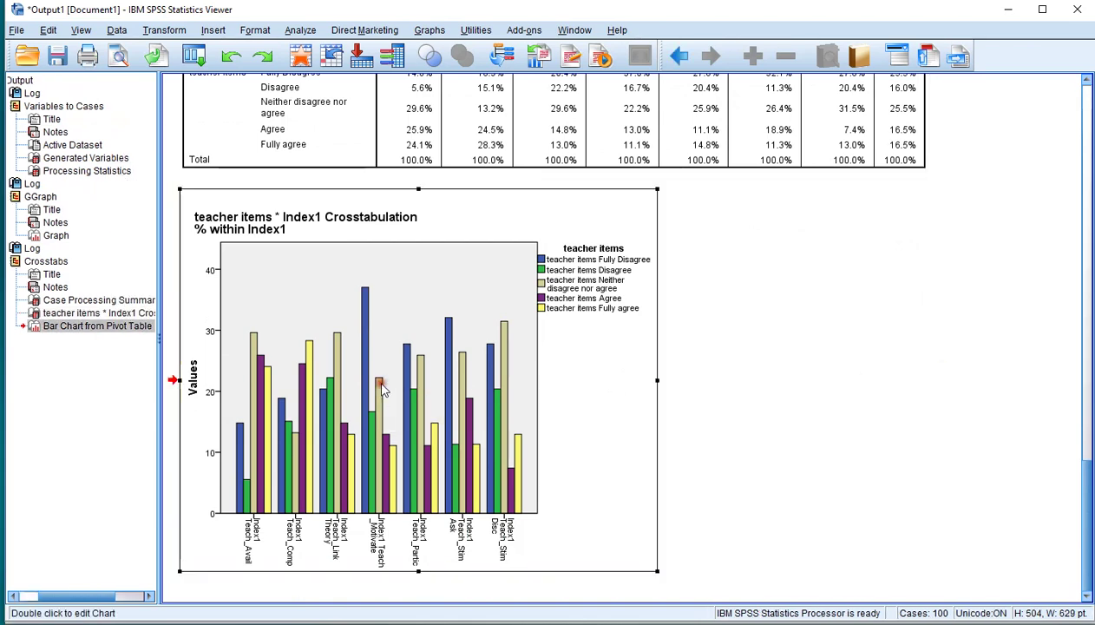
Open the chart in the Chart Editor, select its bars and try a new role for teacher items
double_click(382, 391)
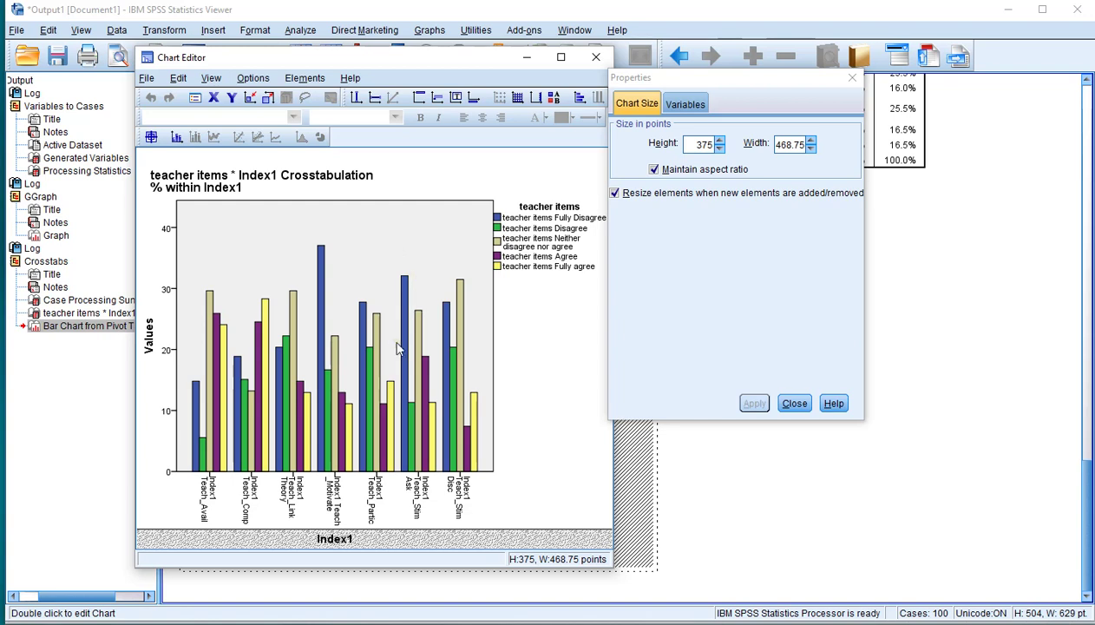
left_click(379, 363)
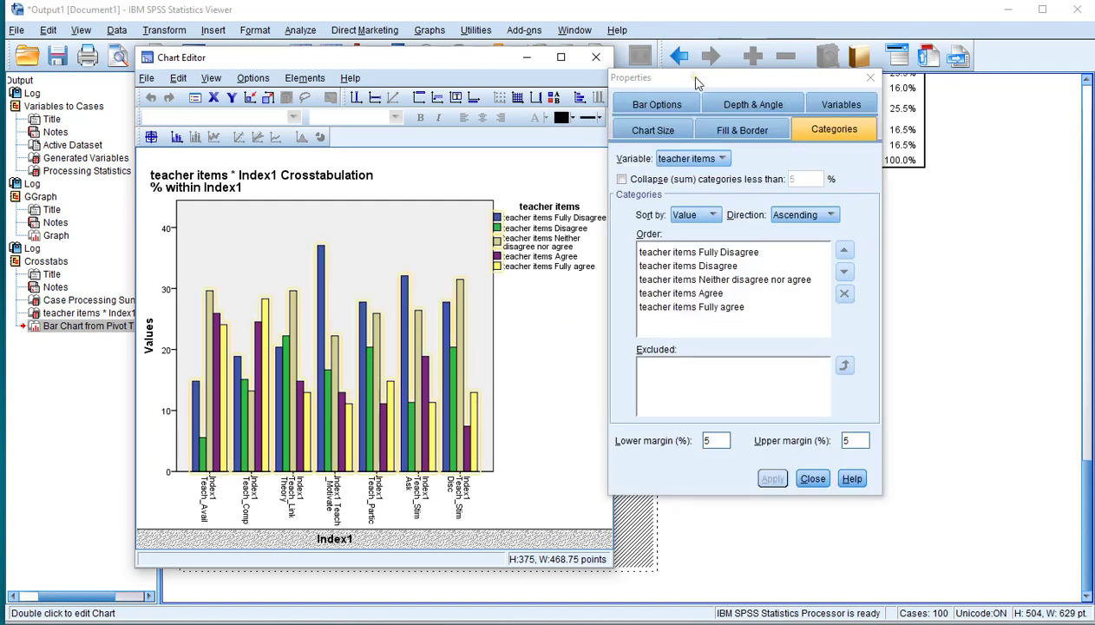
left_click(830, 104)
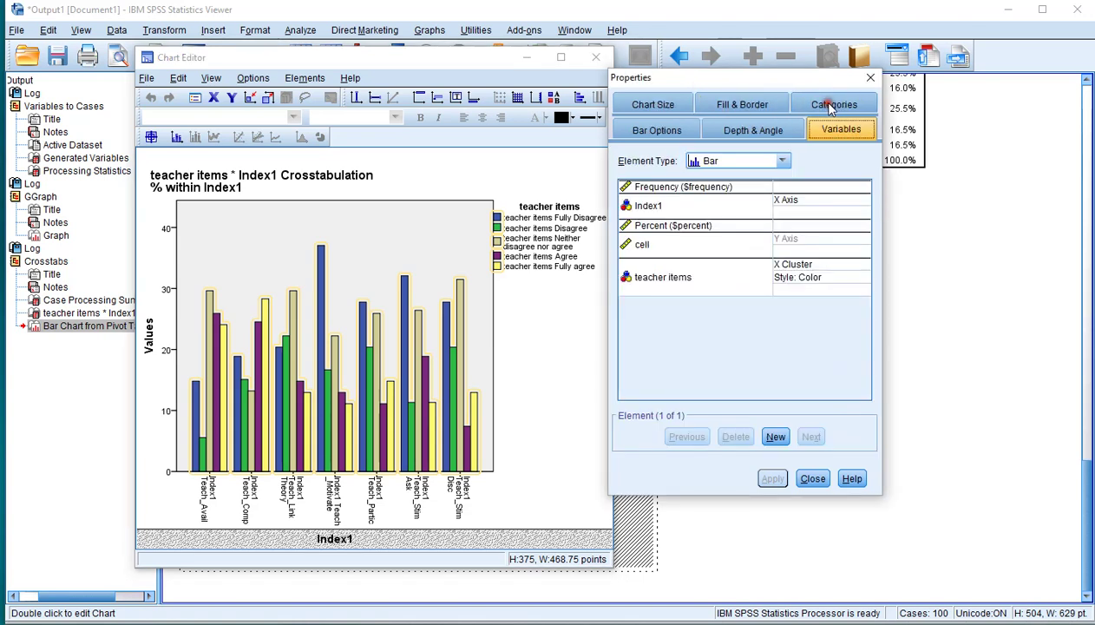
left_click(792, 264)
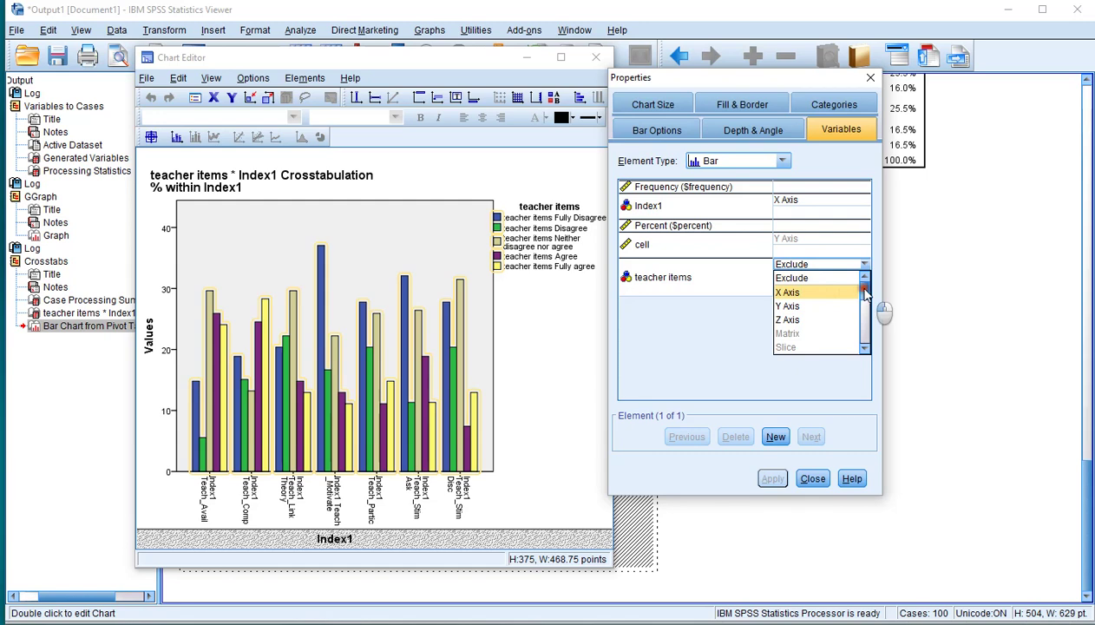
left_click_drag(865, 284, 718, 281)
left_click(712, 278)
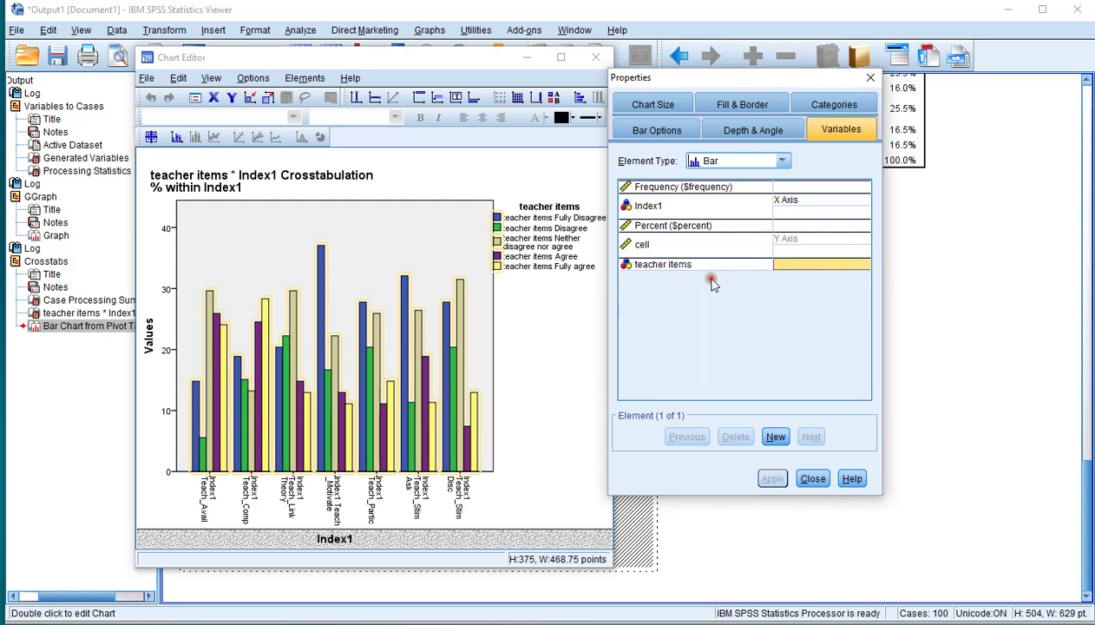
left_click(811, 478)
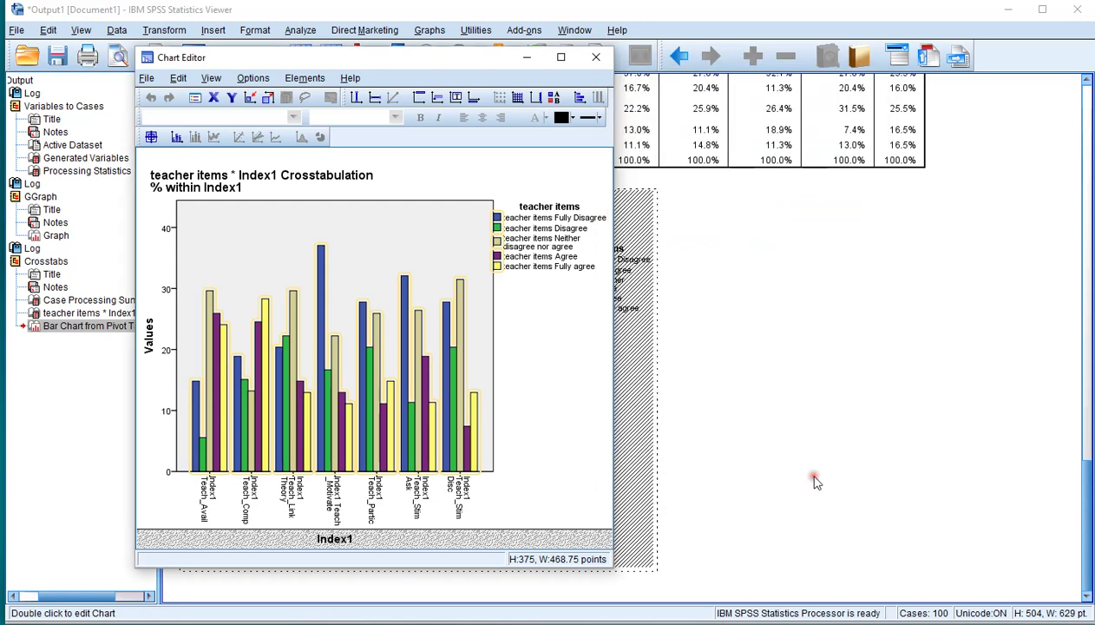
Set teacher items to Stack in the bar Variables properties and apply it
double_click(408, 334)
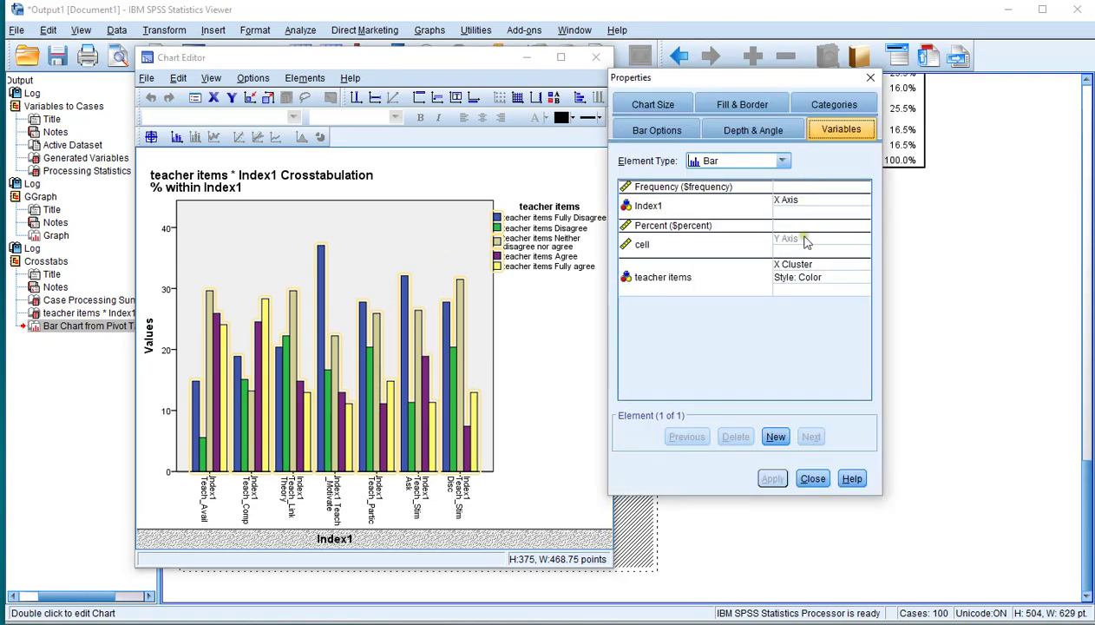
left_click(807, 271)
left_click_drag(865, 283, 865, 318)
left_click(791, 289)
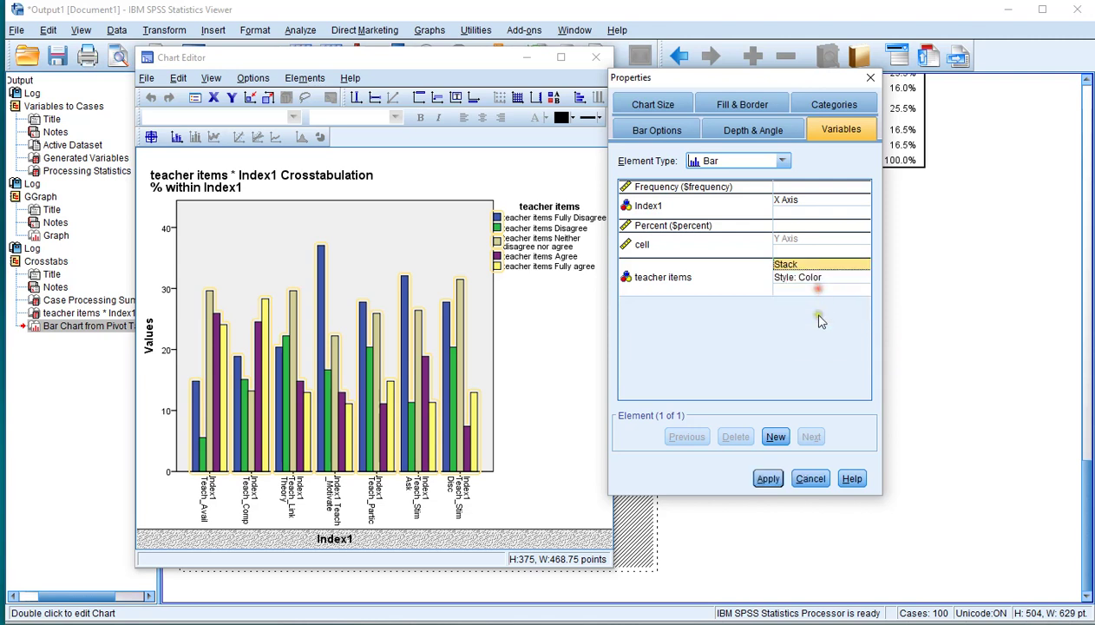
left_click(767, 480)
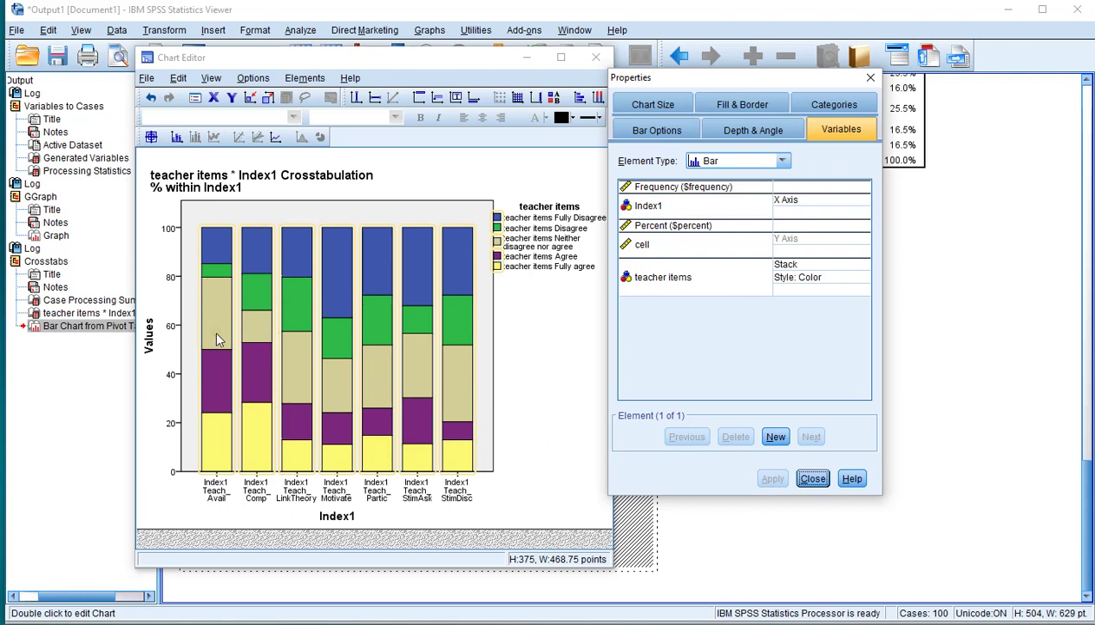
left_click(150, 344)
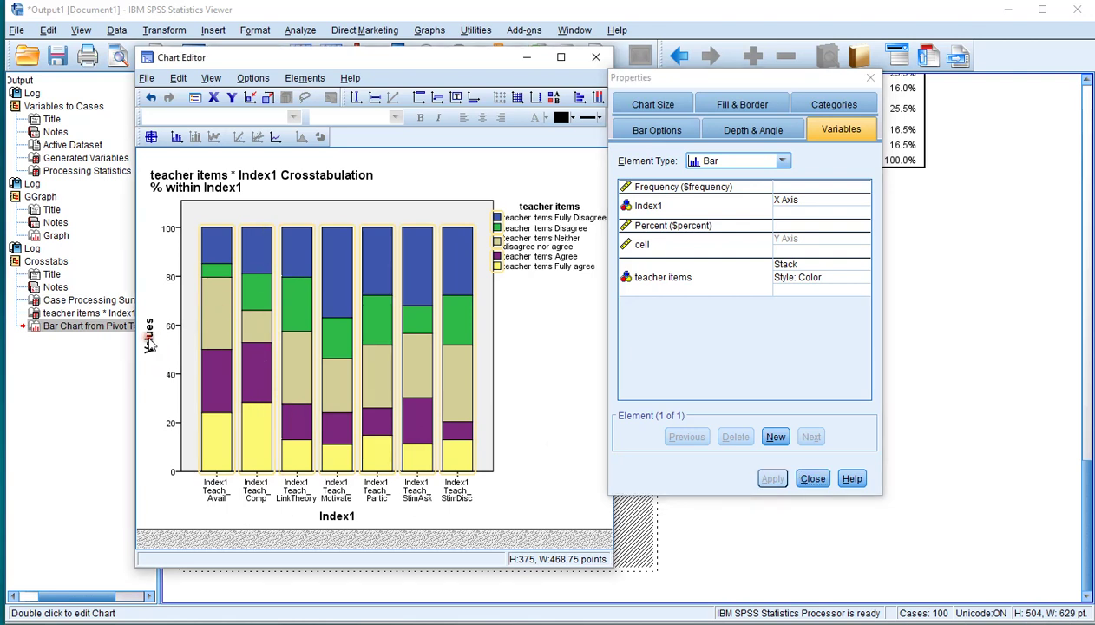
Change the value axis title text from 'Values' to 'Percent'
left_click(149, 344)
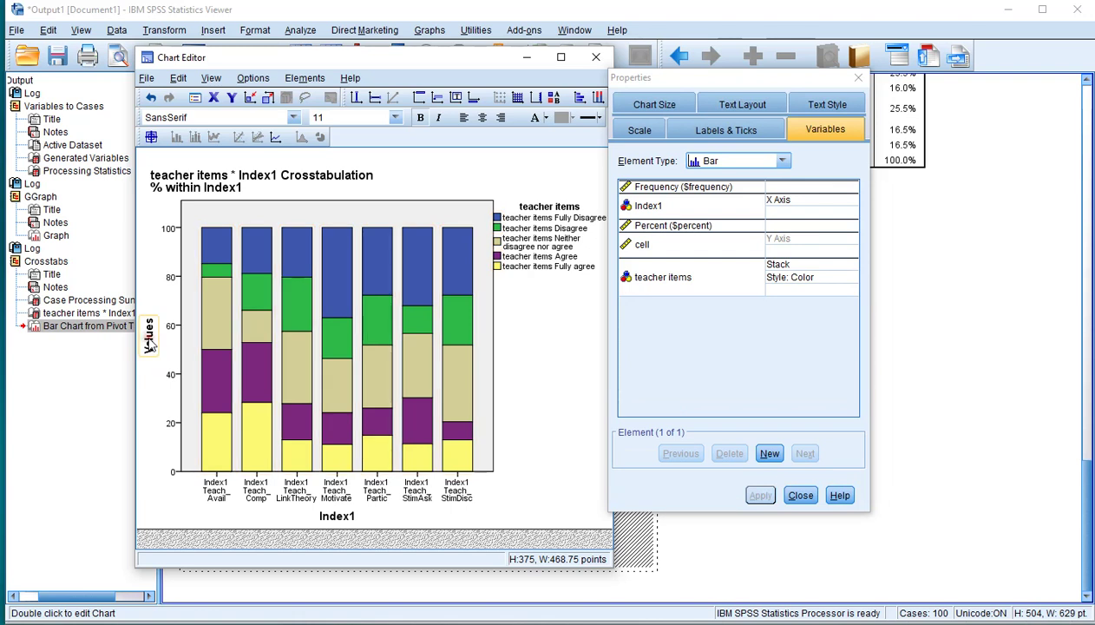
left_click(149, 343)
left_click(149, 344)
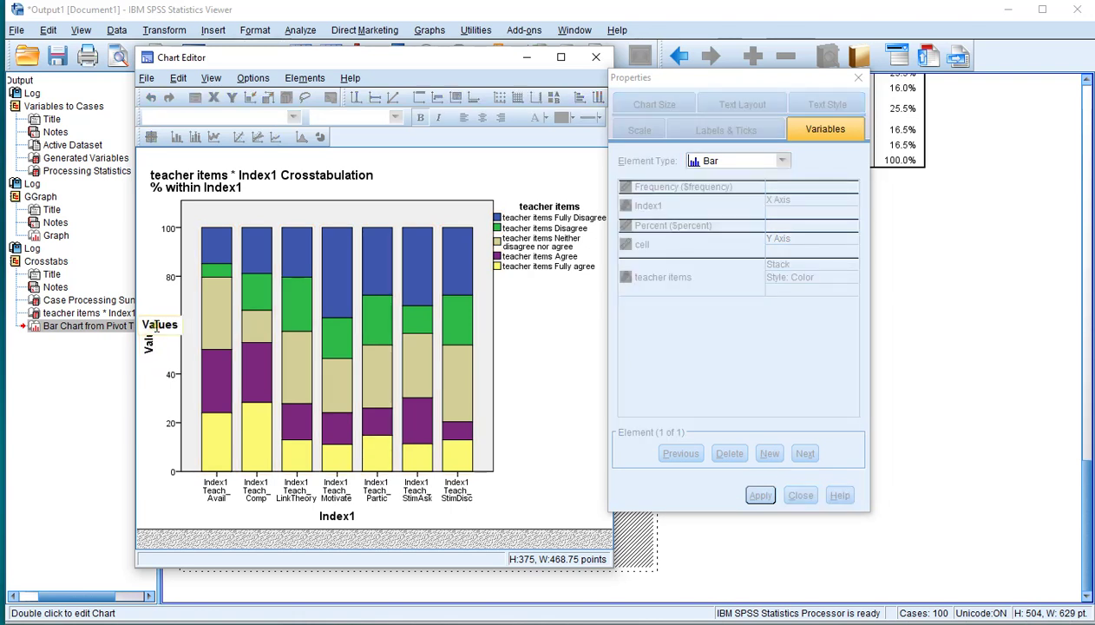
double_click(149, 324)
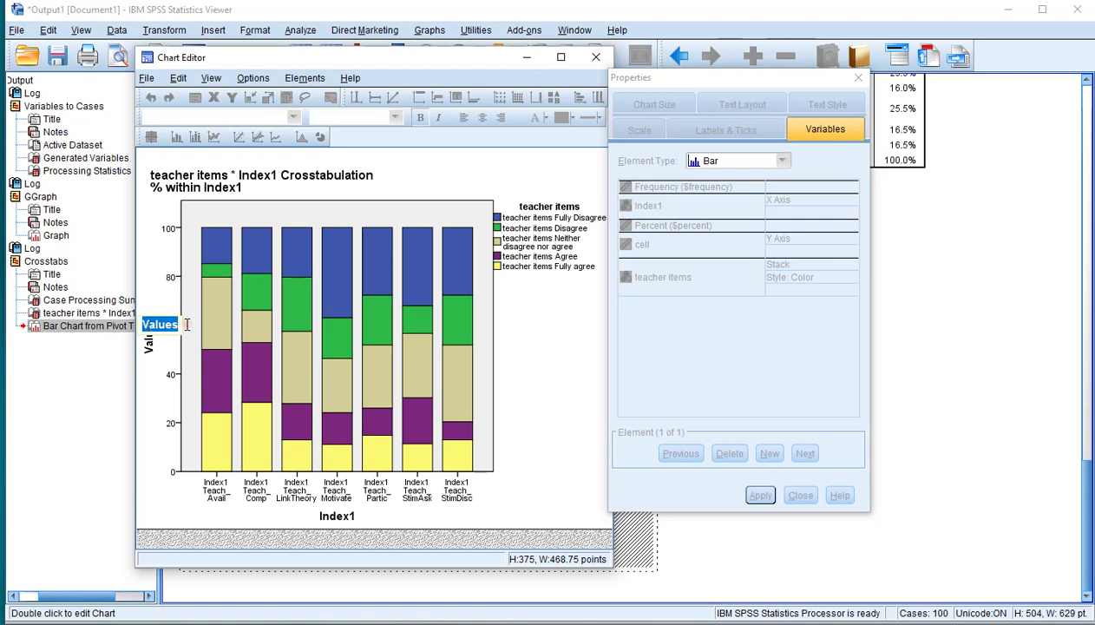
type("Percent")
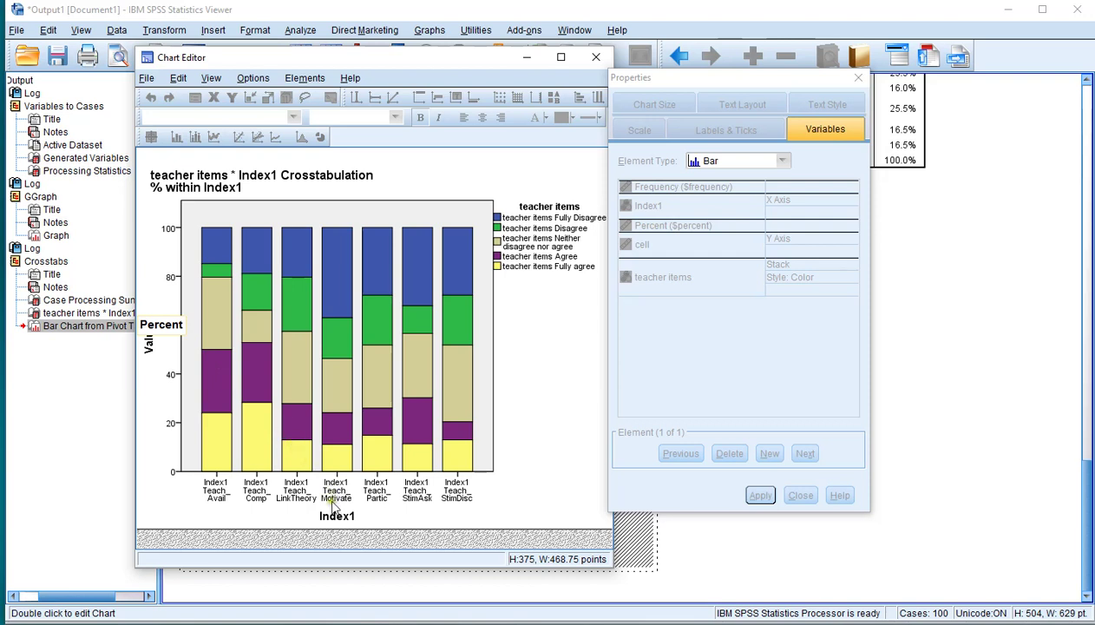
left_click(559, 184)
Transpose the chart so the stacked bars run horizontally, then close the Chart Editor
left_click(578, 101)
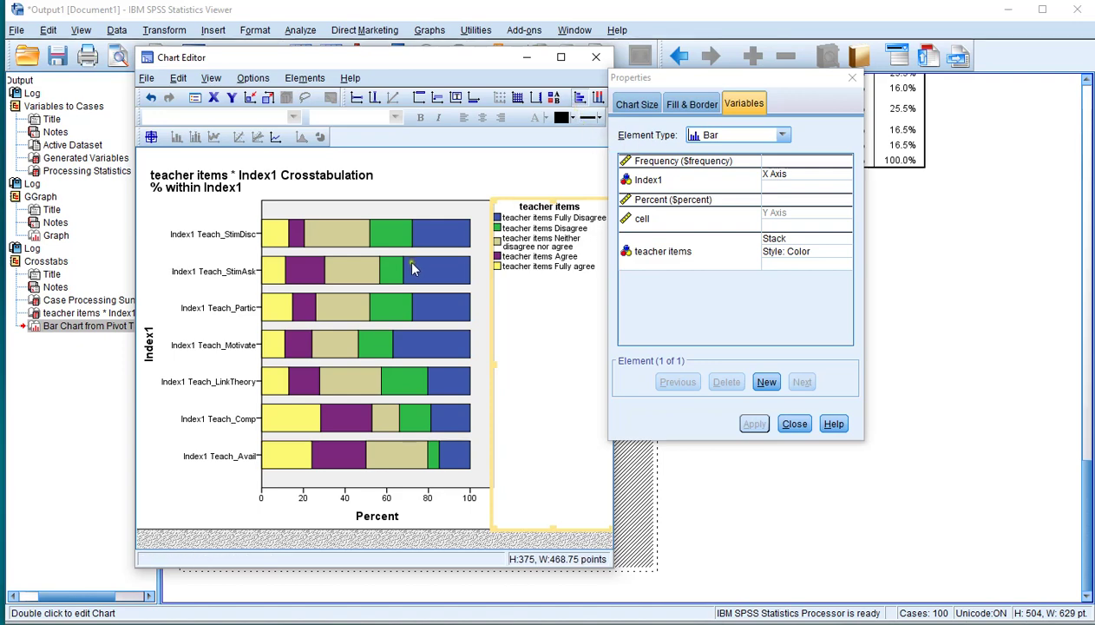
left_click(596, 56)
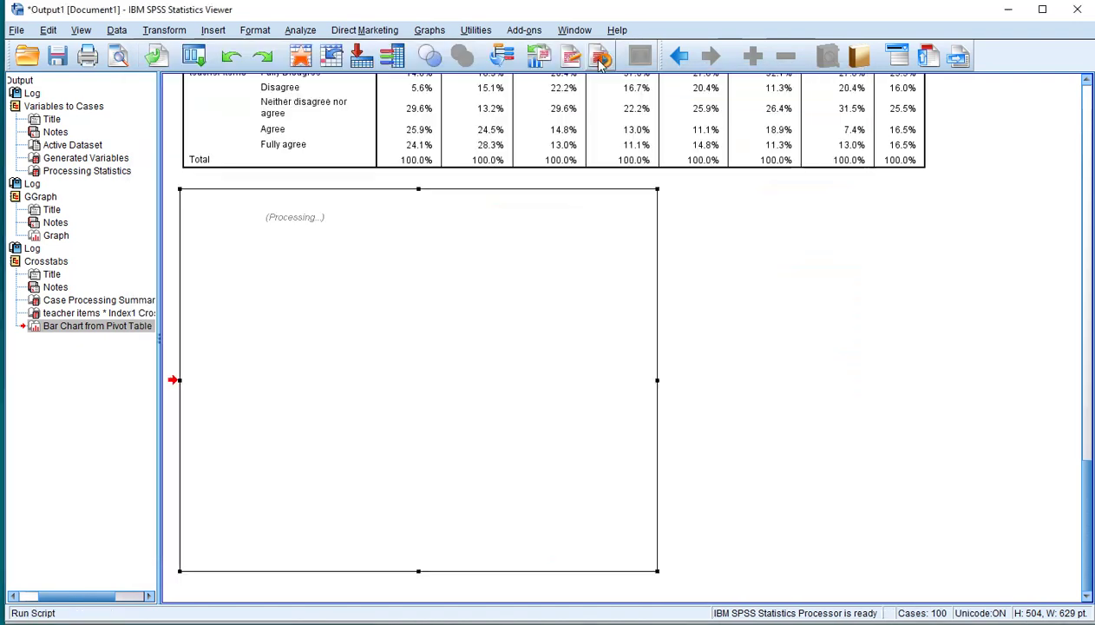